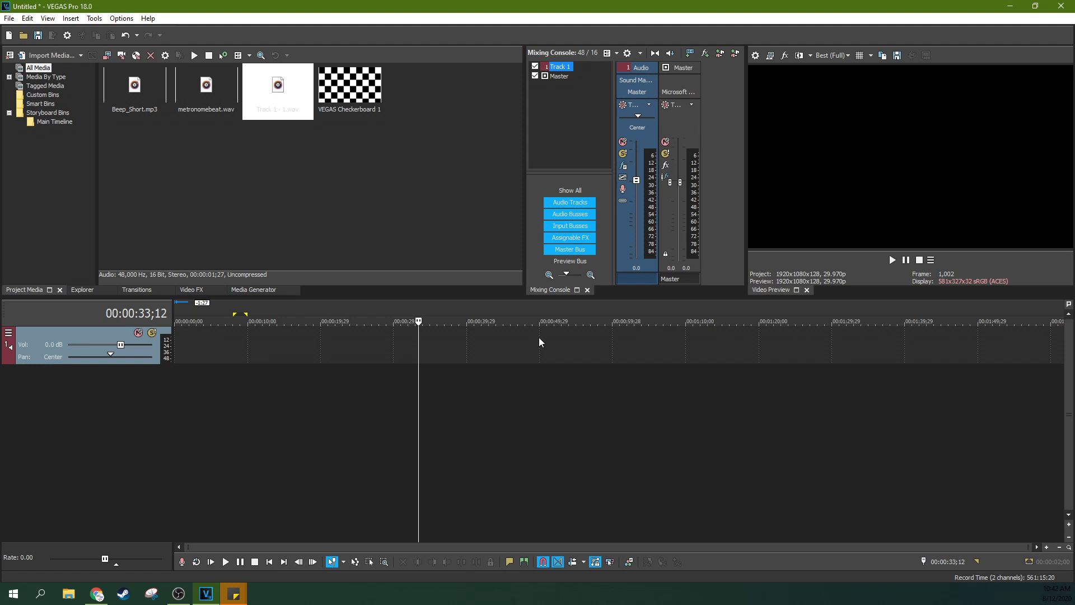
In Project Properties, set the ruler to Measures & Beats at 120 BPM, 4 beats per measure, Quarter note, and apply.
{"action": "left_click", "coordinate": [757, 56]}
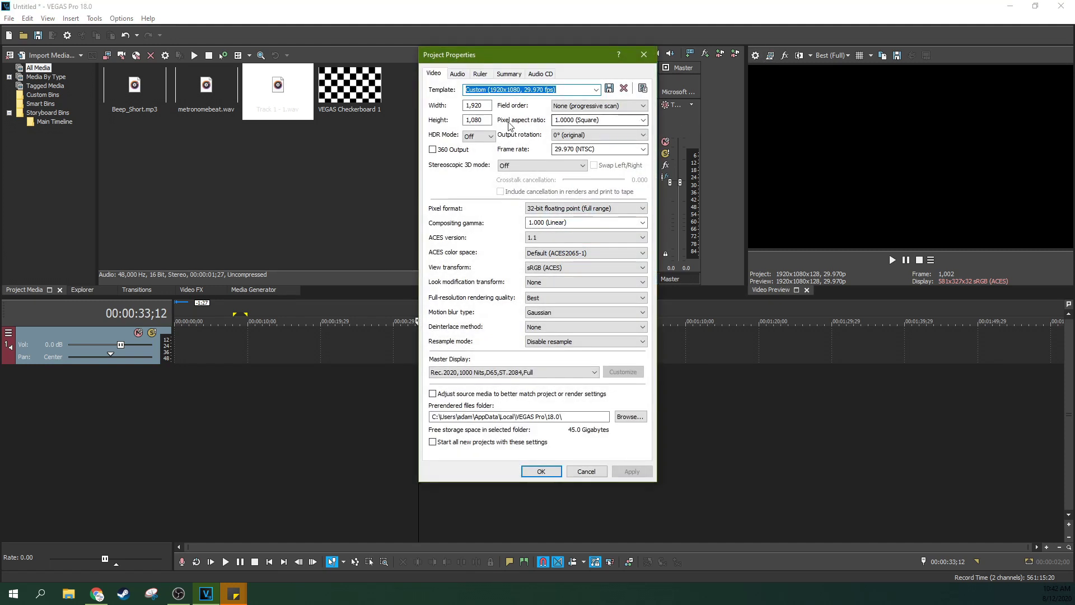
{"action": "left_click", "coordinate": [493, 78]}
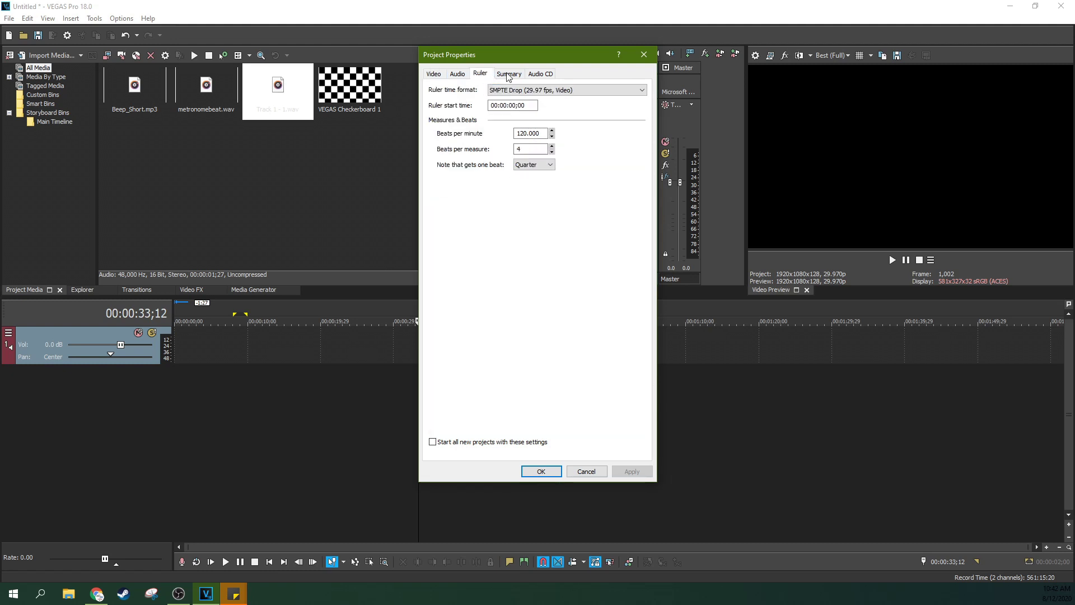
{"action": "left_click", "coordinate": [642, 59]}
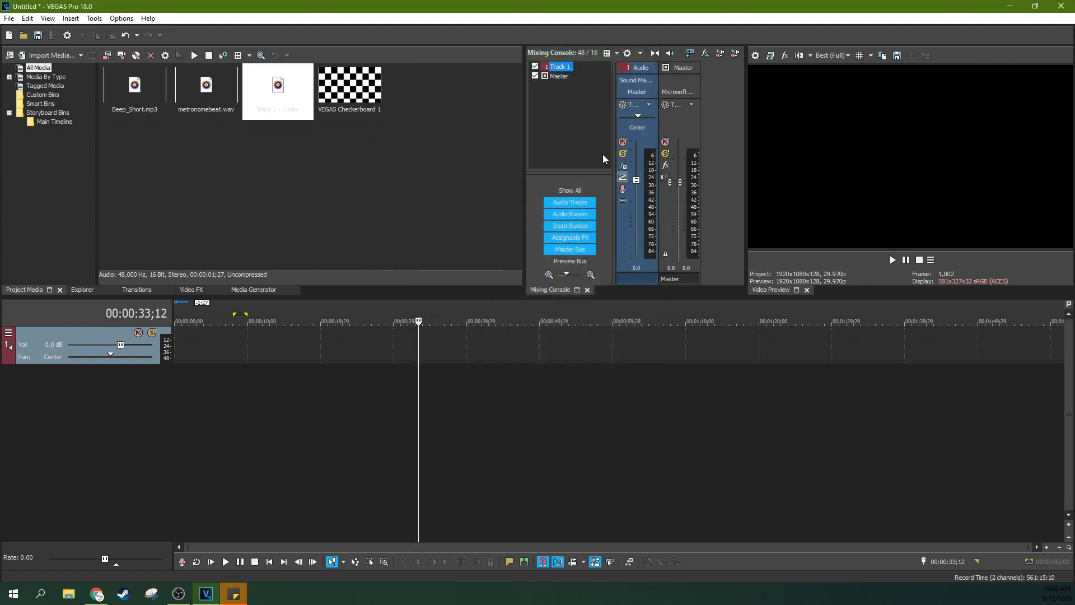
{"action": "left_click", "coordinate": [755, 56]}
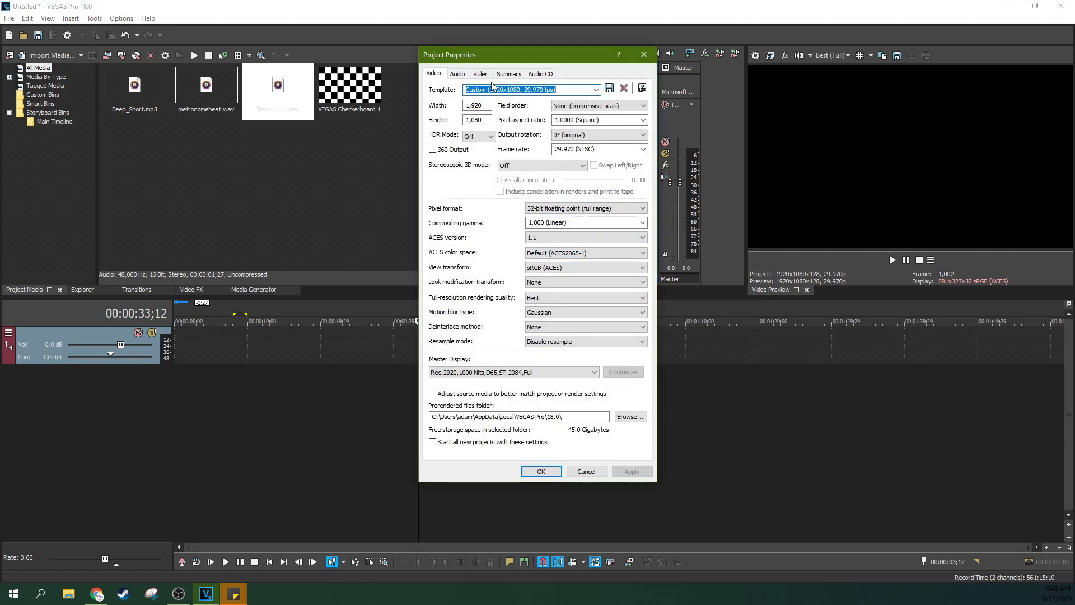
{"action": "left_click", "coordinate": [483, 74]}
{"action": "left_click", "coordinate": [542, 89]}
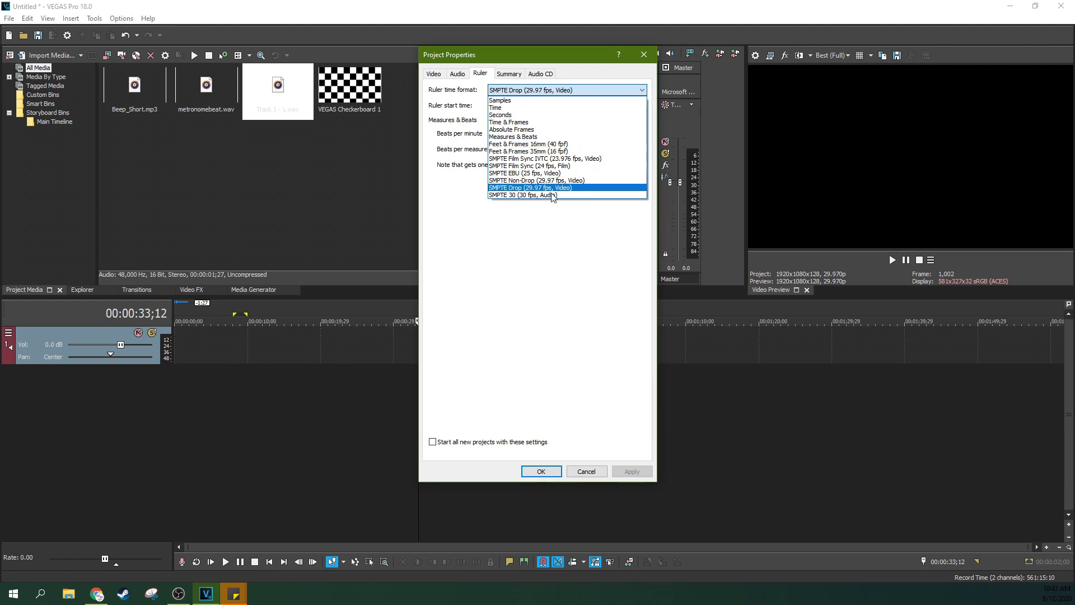
{"action": "left_click", "coordinate": [531, 136]}
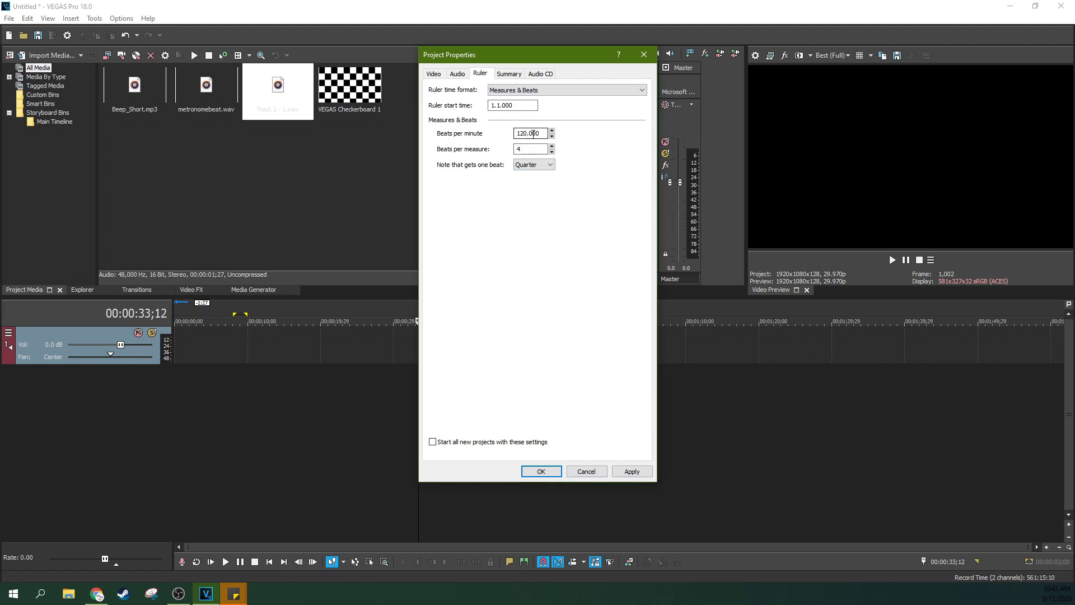
{"action": "double_click", "coordinate": [548, 149]}
{"action": "left_click", "coordinate": [532, 165]}
{"action": "left_click", "coordinate": [532, 167]}
{"action": "left_click", "coordinate": [635, 476]}
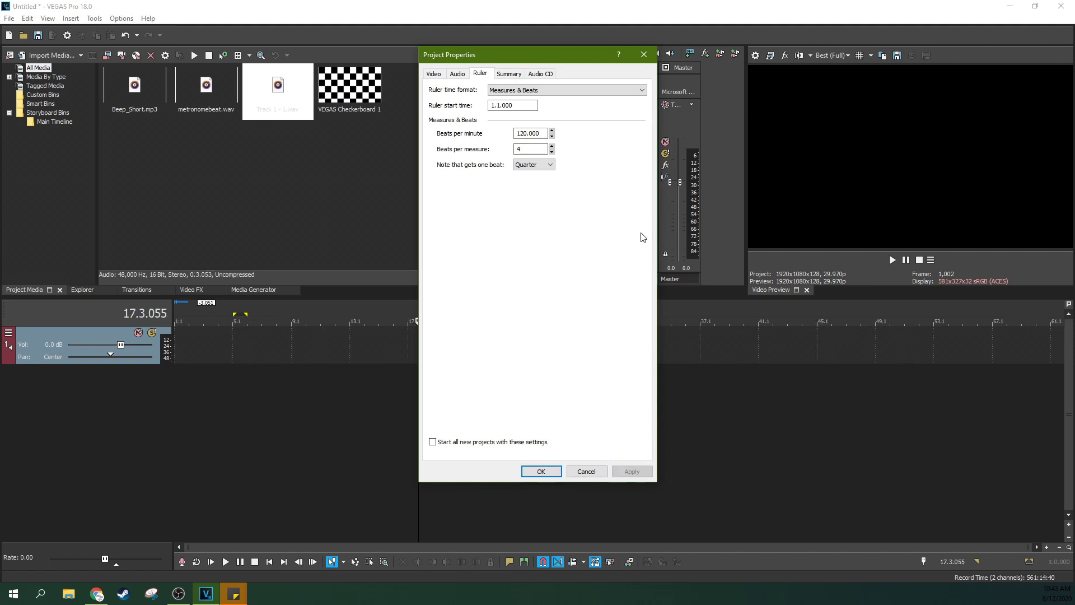
{"action": "left_click", "coordinate": [644, 55]}
Step the playhead from 1.1 beat by beat into bar 2, jump to bar 10, then return to the start.
{"action": "left_click", "coordinate": [324, 343]}
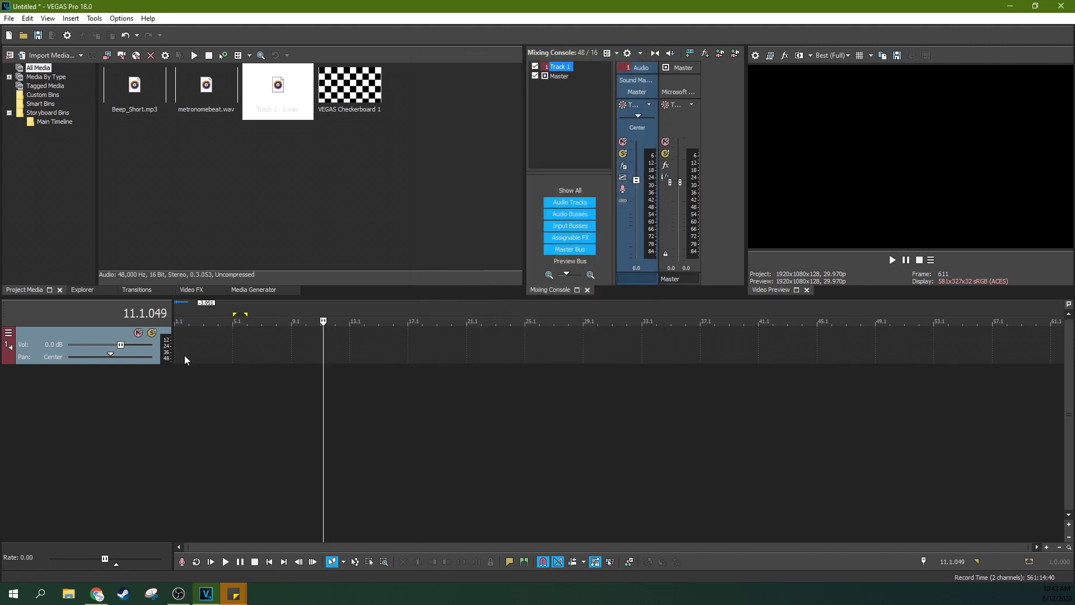
{"action": "left_click", "coordinate": [184, 359]}
{"action": "left_click_drag", "start_coordinate": [184, 358], "coordinate": [132, 325]}
{"action": "key", "text": "Right"}
{"action": "key", "text": "Right"}
{"action": "key", "text": "Right"}
{"action": "key", "text": "Right"}
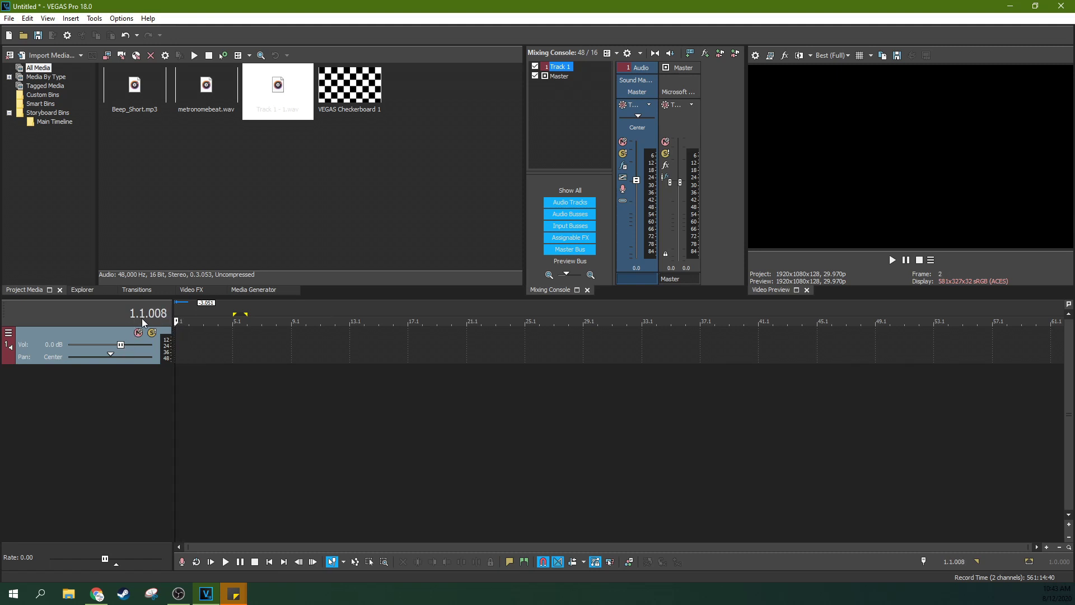
{"action": "key", "text": "Right"}
{"action": "key", "text": "Right"}
{"action": "key", "text": "Right"}
{"action": "key", "text": "Right"}
{"action": "key", "text": "Right"}
{"action": "key", "text": "Right"}
{"action": "key", "text": "Right"}
{"action": "key", "text": "Right"}
{"action": "key", "text": "Right"}
{"action": "key", "text": "Right"}
{"action": "key", "text": "Right"}
{"action": "key", "text": "Right"}
{"action": "key", "text": "Right"}
{"action": "key", "text": "Right"}
{"action": "key", "text": "Right"}
{"action": "key", "text": "Right"}
{"action": "key", "text": "Right"}
{"action": "key", "text": "Right"}
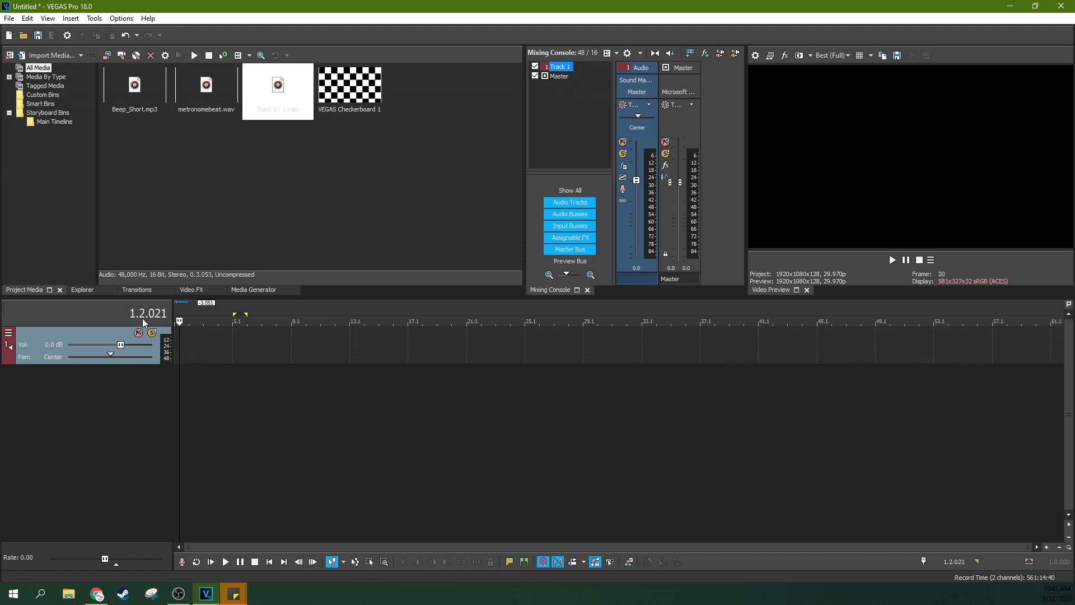
{"action": "key", "text": "Right"}
{"action": "key", "text": "Right"}
{"action": "key", "text": "Right"}
{"action": "key", "text": "Right"}
{"action": "key", "text": "Right"}
{"action": "key", "text": "Right"}
{"action": "key", "text": "Right"}
{"action": "key", "text": "Right"}
{"action": "key", "text": "Right"}
{"action": "key", "text": "Right"}
{"action": "key", "text": "Right"}
{"action": "key", "text": "Right"}
{"action": "key", "text": "Right"}
{"action": "key", "text": "Right"}
{"action": "key", "text": "Right"}
{"action": "key", "text": "Right"}
{"action": "key", "text": "Right"}
{"action": "key", "text": "Right"}
{"action": "key", "text": "Right"}
{"action": "key", "text": "Right"}
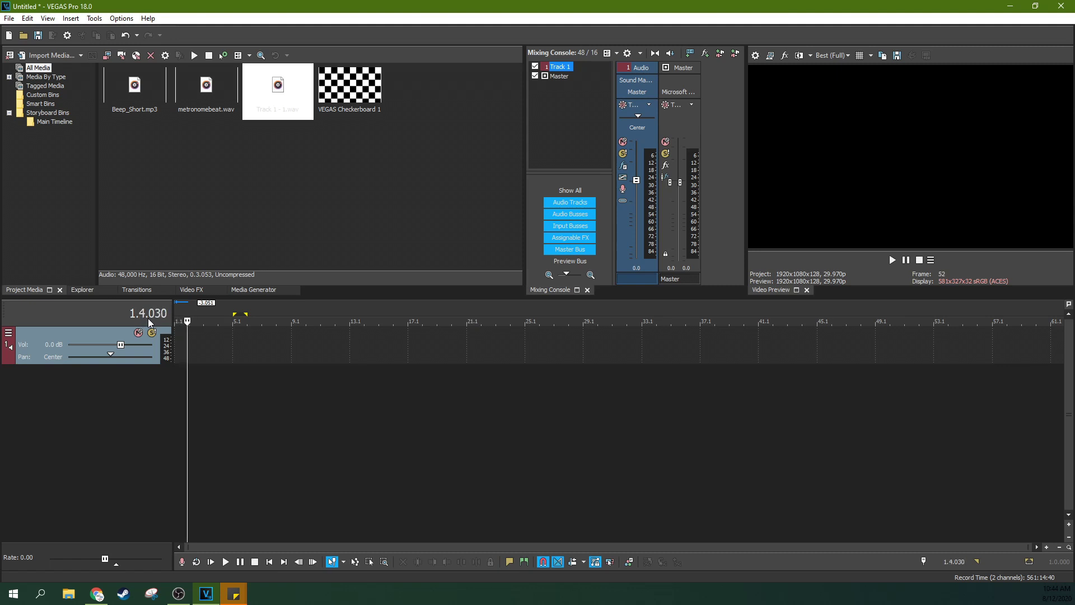
{"action": "key", "text": "Right"}
{"action": "key", "text": "Right"}
{"action": "key", "text": "Right"}
{"action": "key", "text": "Right"}
{"action": "key", "text": "Right"}
{"action": "key", "text": "Right"}
{"action": "key", "text": "Right"}
{"action": "key", "text": "Right"}
{"action": "key", "text": "Right"}
{"action": "key", "text": "Right"}
{"action": "key", "text": "Right"}
{"action": "key", "text": "Right"}
{"action": "key", "text": "Right"}
{"action": "key", "text": "Right"}
{"action": "key", "text": "Right"}
{"action": "key", "text": "Right"}
{"action": "key", "text": "Right"}
{"action": "key", "text": "Right"}
{"action": "key", "text": "Right"}
{"action": "key", "text": "Right"}
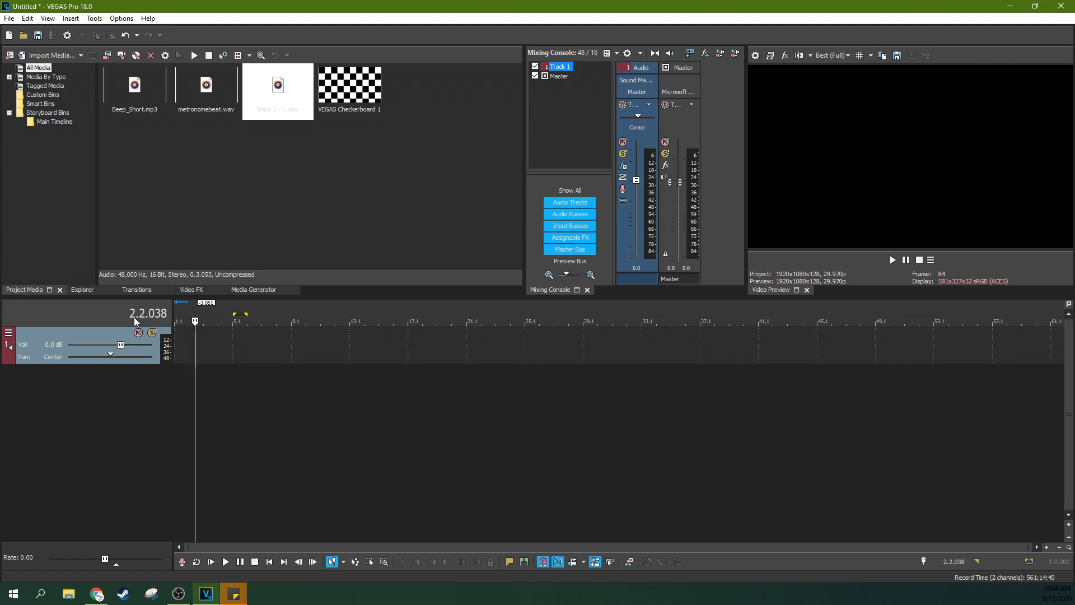
{"action": "left_click", "coordinate": [307, 340]}
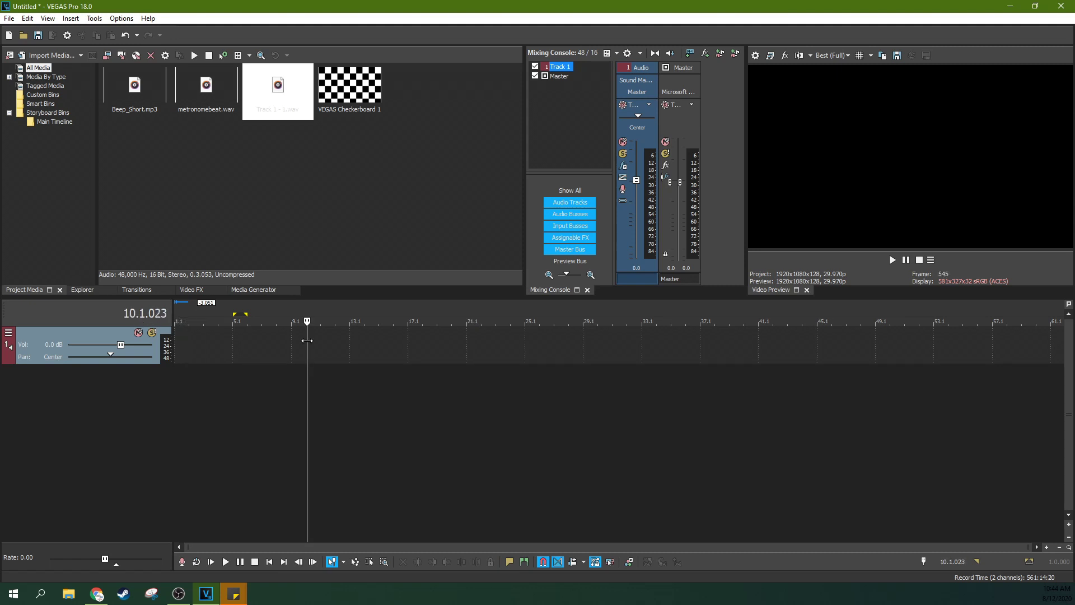
{"action": "left_click", "coordinate": [177, 342]}
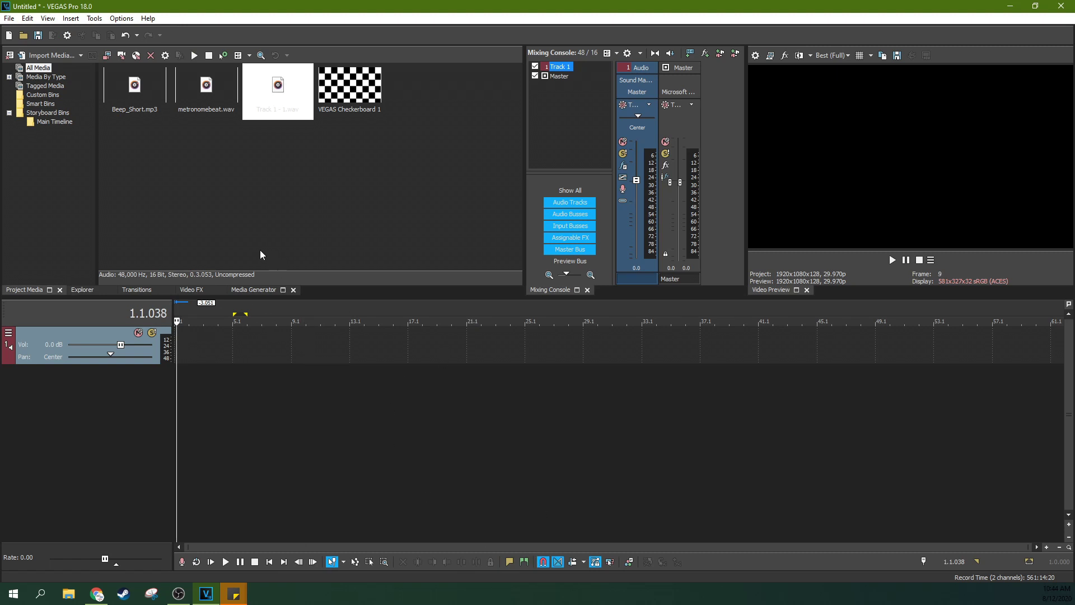
Toggle Options > Metronome off and back on so it ends up checked.
{"action": "left_click", "coordinate": [121, 19]}
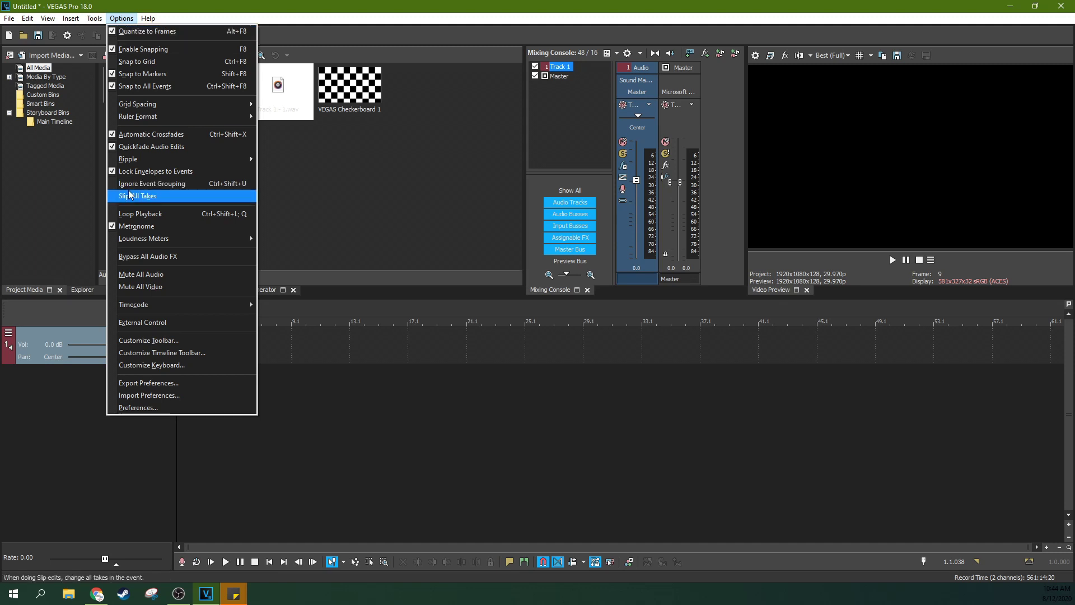
{"action": "left_click", "coordinate": [130, 226]}
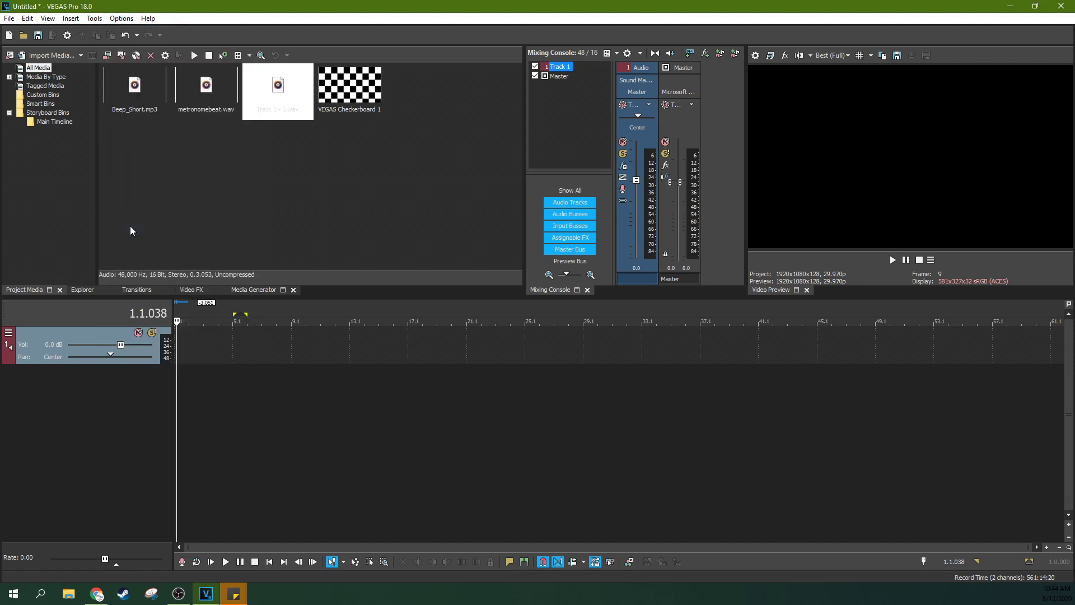
{"action": "left_click", "coordinate": [115, 19]}
{"action": "left_click", "coordinate": [115, 19]}
{"action": "left_click", "coordinate": [120, 18]}
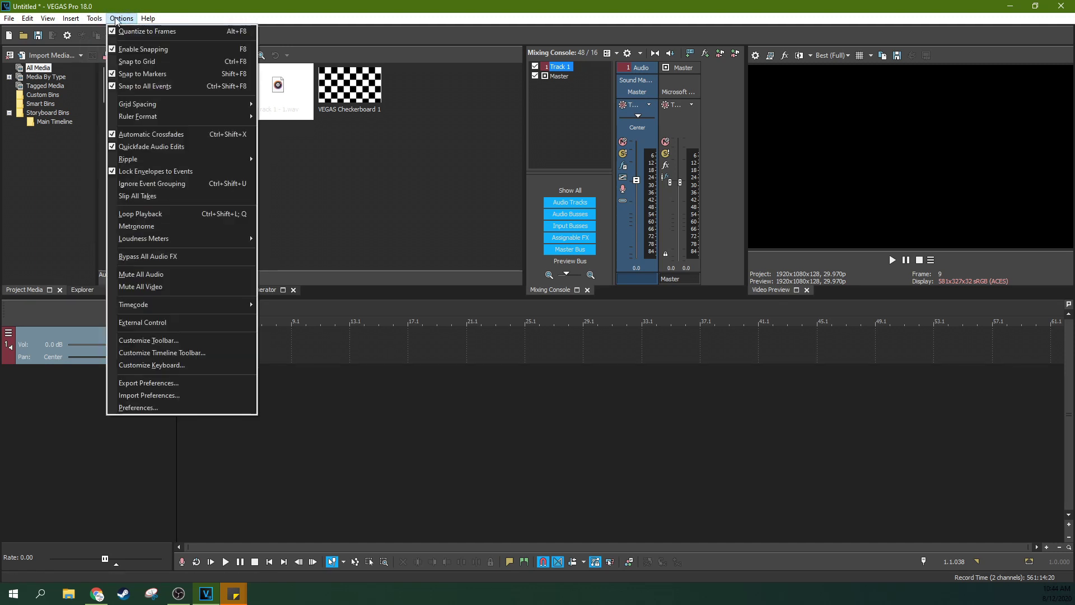
{"action": "left_click", "coordinate": [116, 228]}
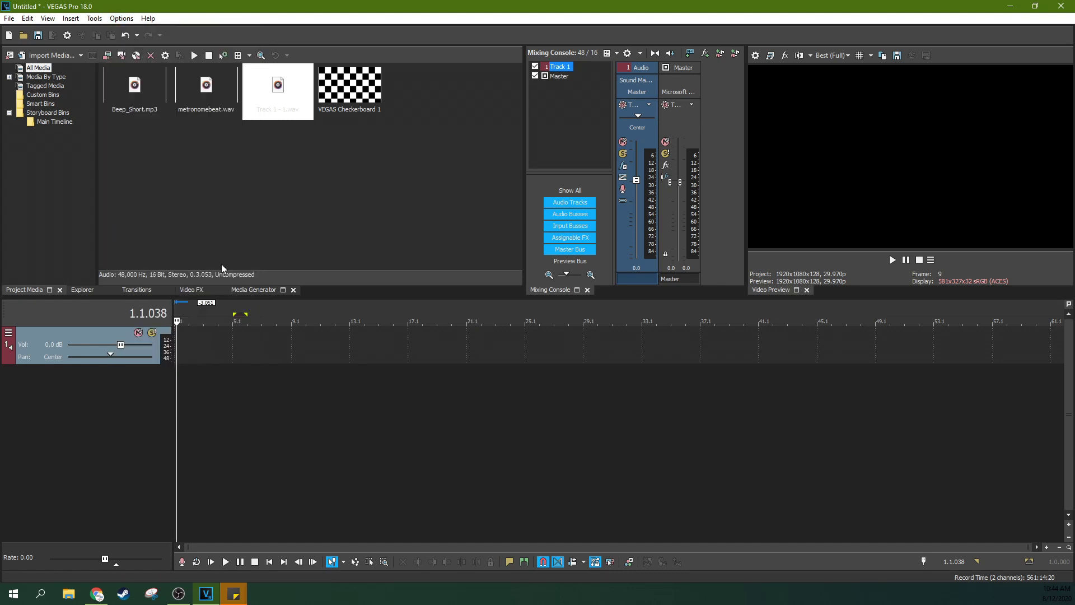
Play the project from the start and stop at 5.1.030 to hear the metronome ticks.
{"action": "key", "text": "space"}
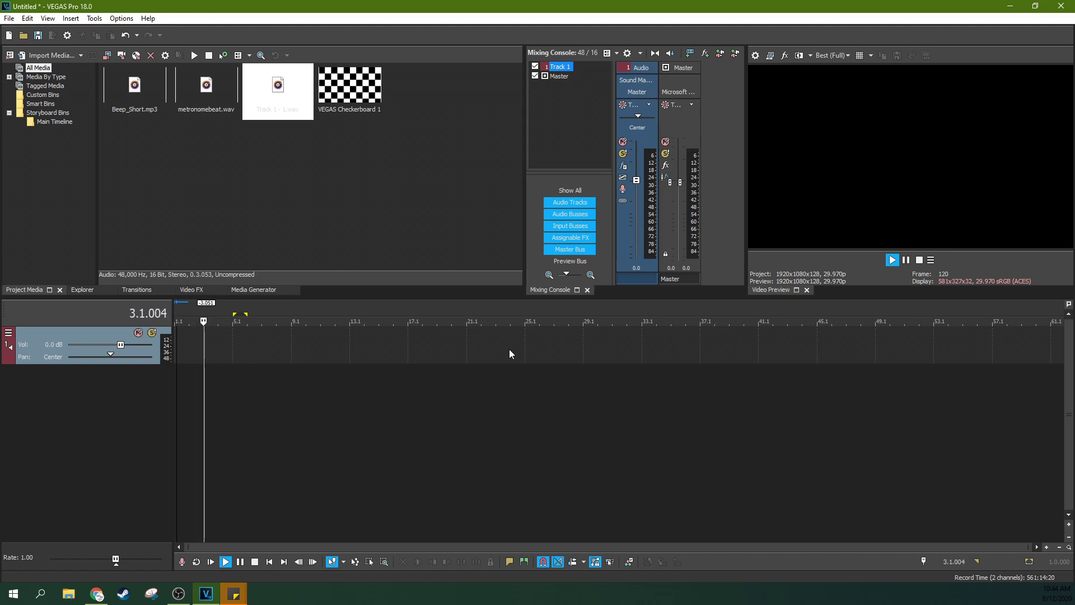
{"action": "key", "text": "space"}
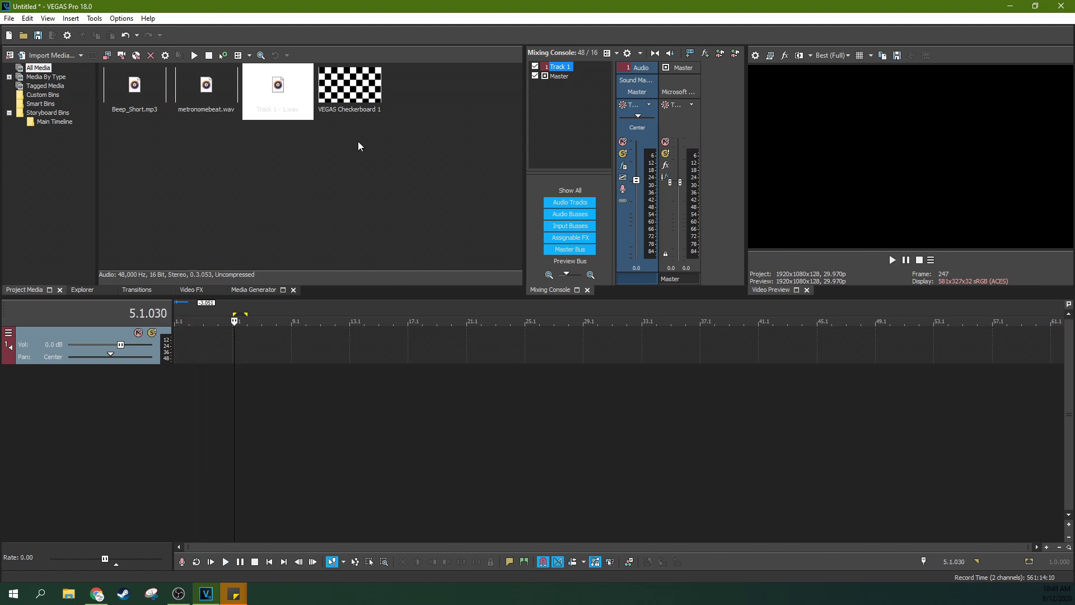
{"action": "left_click", "coordinate": [52, 20]}
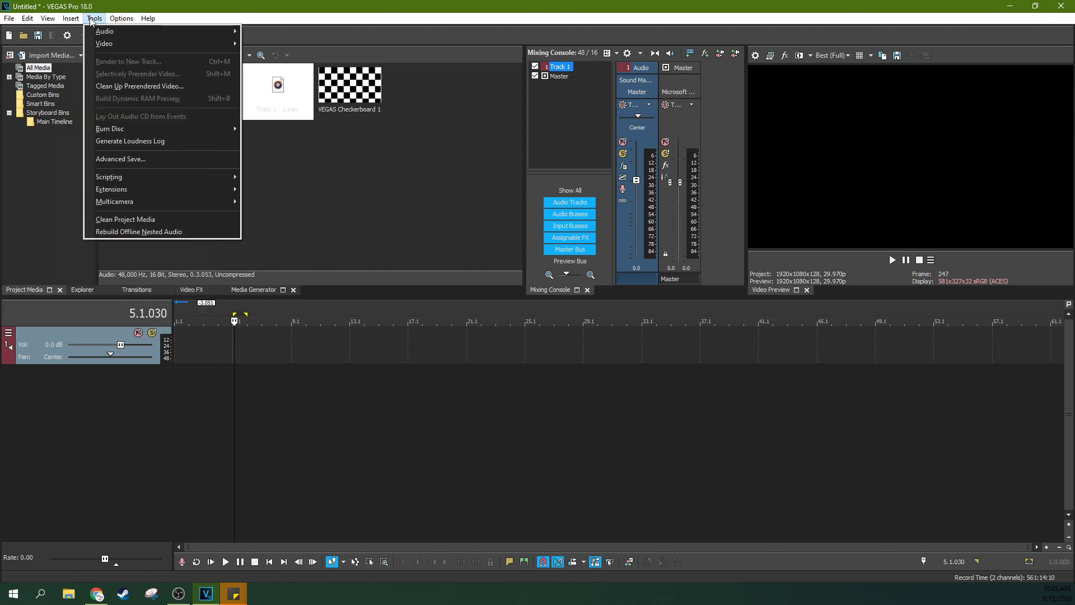
In Audio preferences, enable custom metronome sounds with metronomebeat.wav as the Normal sound and apply.
{"action": "mouse_move", "coordinate": [122, 20]}
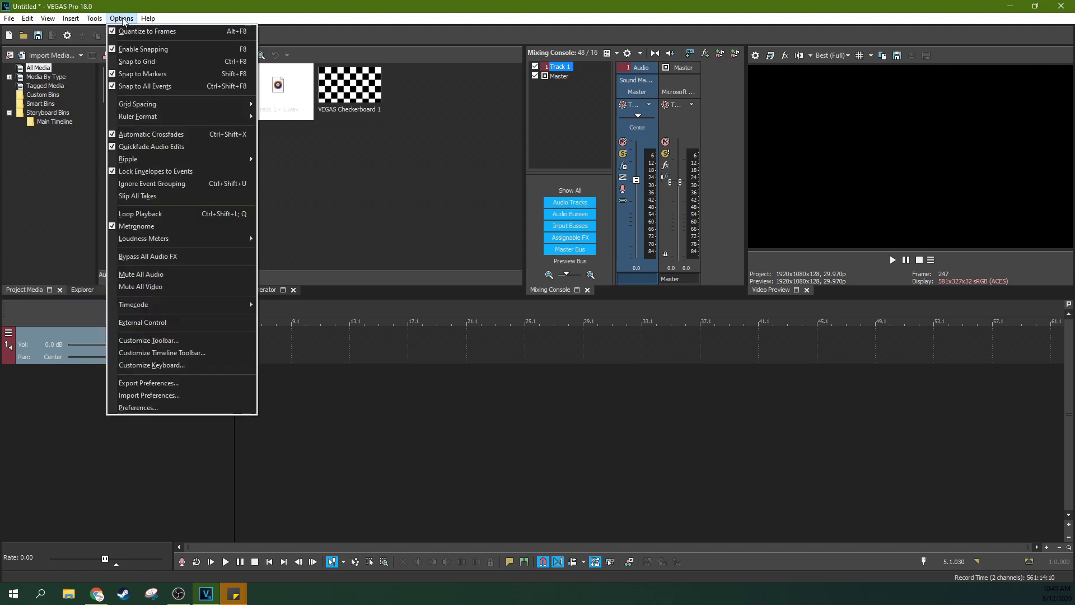
{"action": "left_click", "coordinate": [149, 407]}
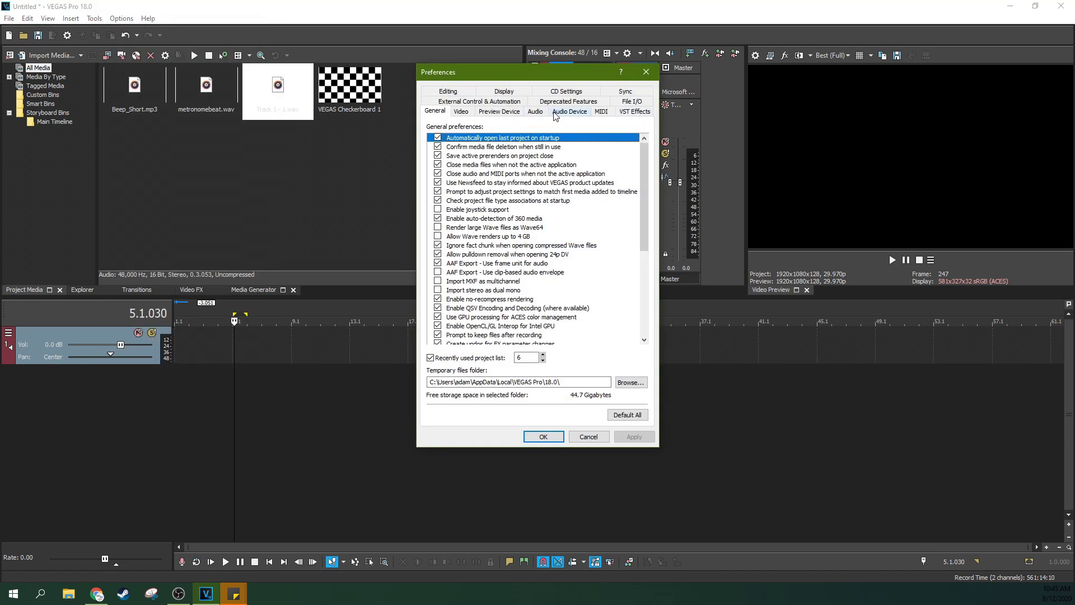
{"action": "left_click", "coordinate": [535, 112]}
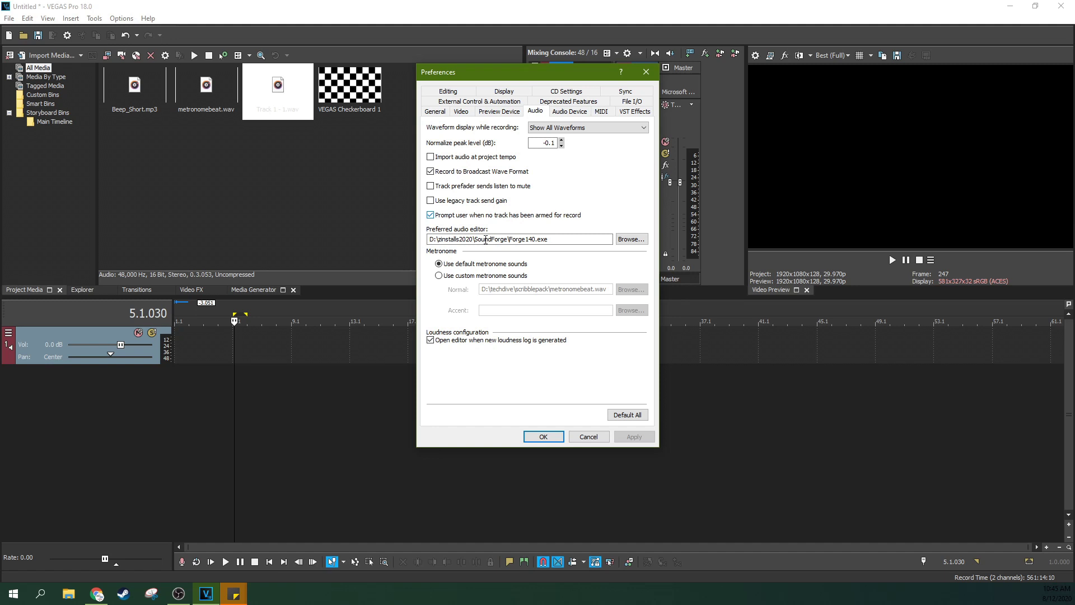
{"action": "left_click", "coordinate": [448, 276]}
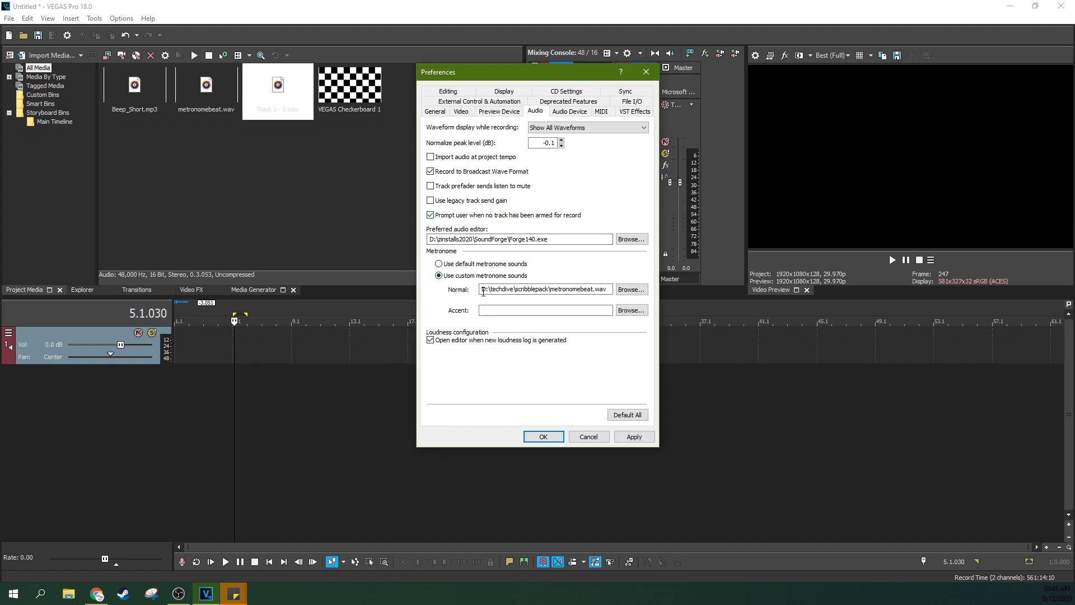
{"action": "double_click", "coordinate": [484, 291]}
{"action": "left_click", "coordinate": [500, 308]}
{"action": "left_click", "coordinate": [633, 439]}
Close Preferences with OK, then play the project briefly to hear the new metronome.
{"action": "left_click", "coordinate": [542, 437]}
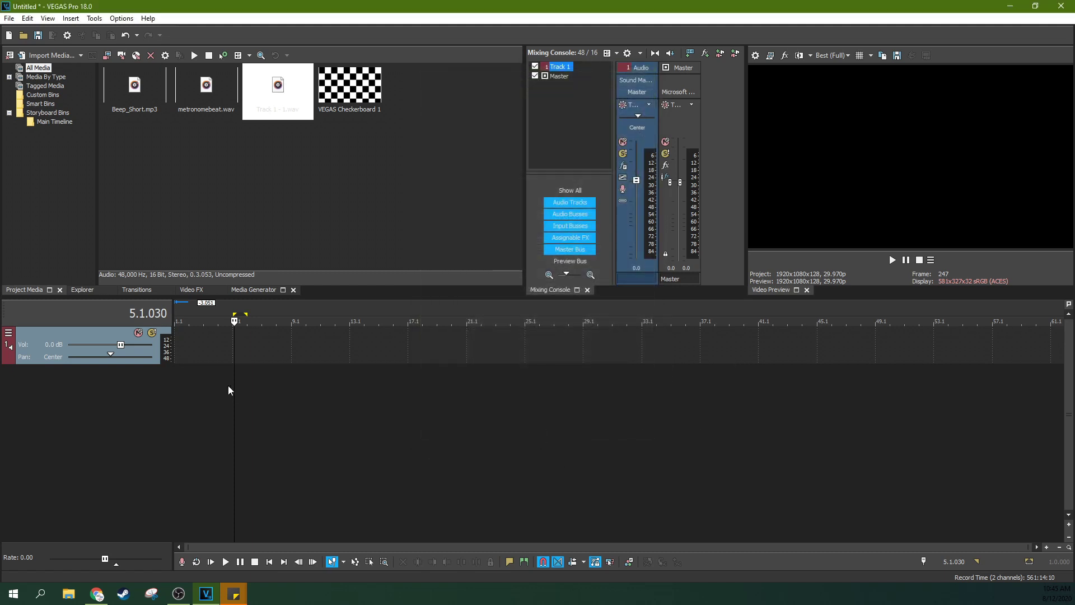
{"action": "key", "text": "space"}
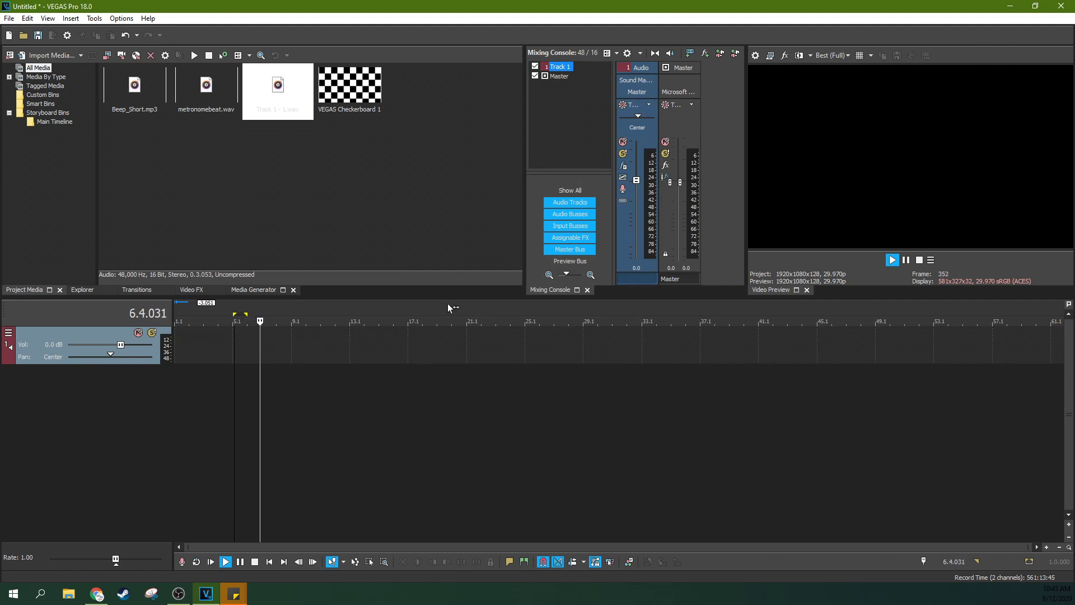
{"action": "left_click", "coordinate": [906, 260]}
Place Beep_Short.mp3 at 10.4.053 and metronomebeat.wav at 10.1.040 on Track 1.
{"action": "left_click_drag", "start_coordinate": [155, 108], "coordinate": [324, 345]}
{"action": "scroll", "coordinate": [322, 347], "scroll_direction": "up", "scroll_amount": 10}
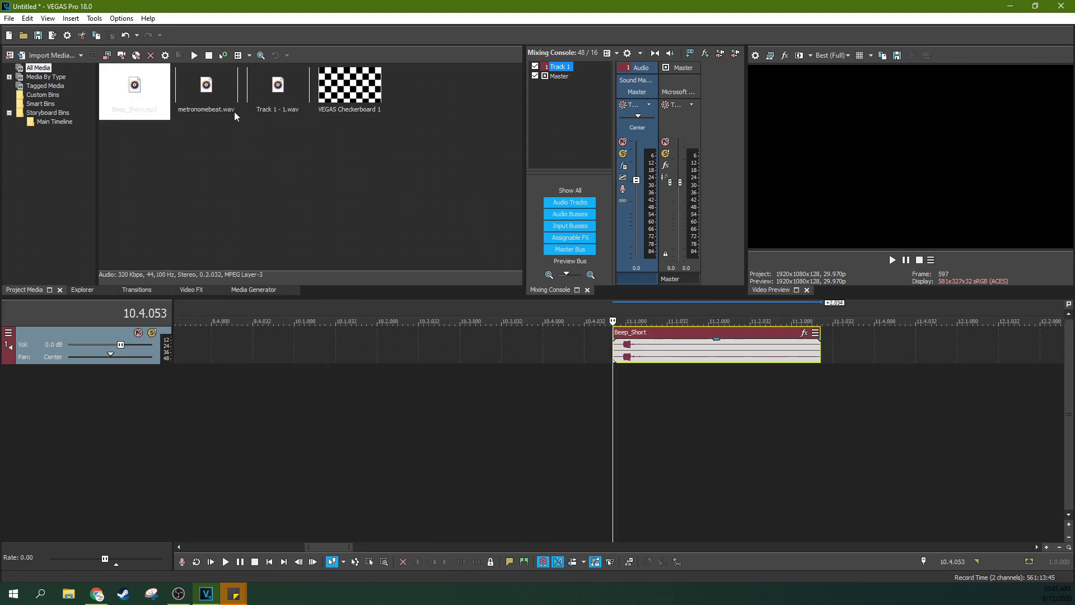
{"action": "left_click_drag", "start_coordinate": [233, 110], "coordinate": [351, 347]}
{"action": "scroll", "coordinate": [351, 347], "scroll_direction": "up", "scroll_amount": 8}
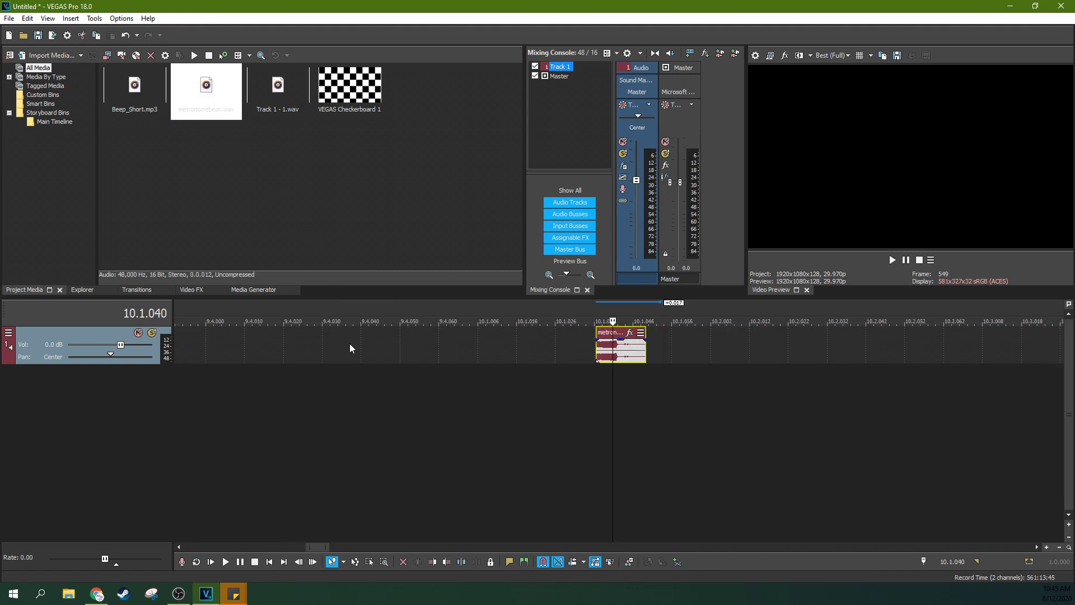
{"action": "left_click", "coordinate": [573, 364]}
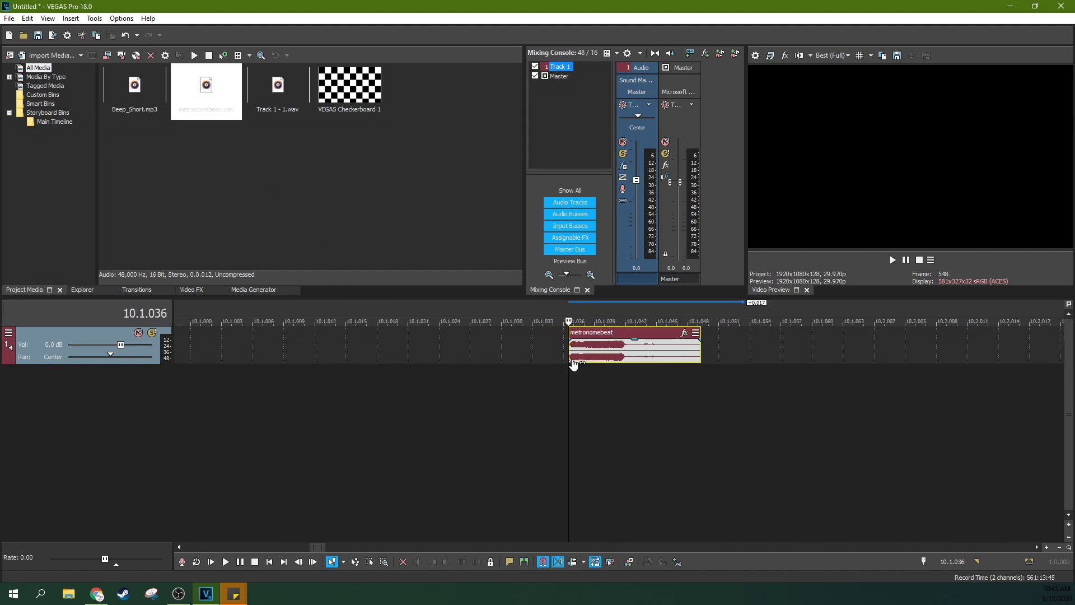
{"action": "scroll", "coordinate": [574, 364], "scroll_direction": "up", "scroll_amount": 4}
{"action": "scroll", "coordinate": [613, 348], "scroll_direction": "down", "scroll_amount": 3}
{"action": "scroll", "coordinate": [613, 347], "scroll_direction": "down", "scroll_amount": 5}
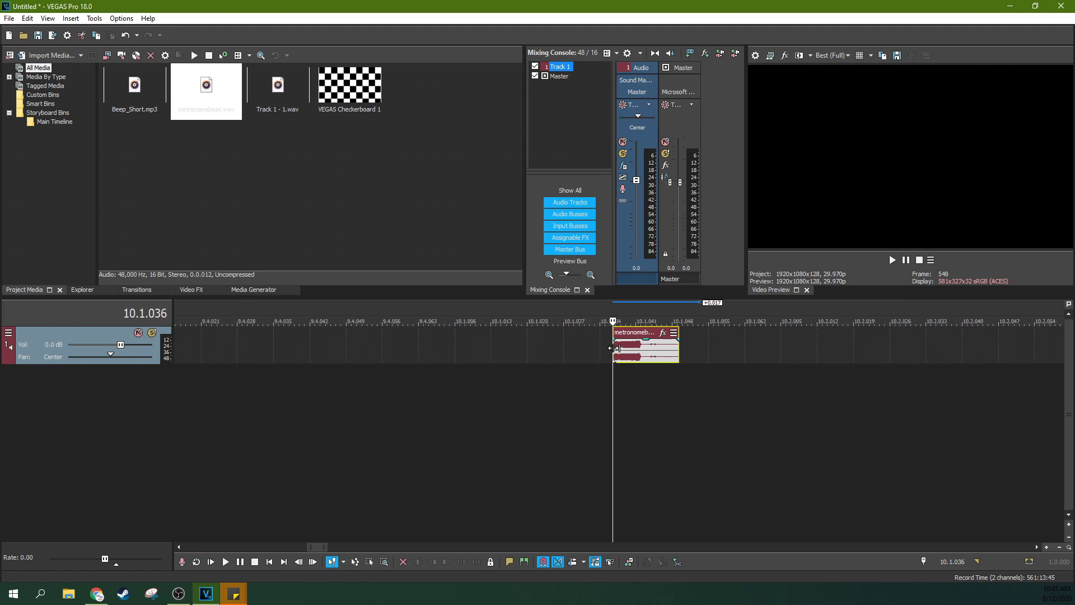
Review the Audio metronome settings in Preferences and close without changes.
{"action": "key", "text": "alt+o"}
{"action": "key", "text": "p"}
{"action": "left_click", "coordinate": [554, 112]}
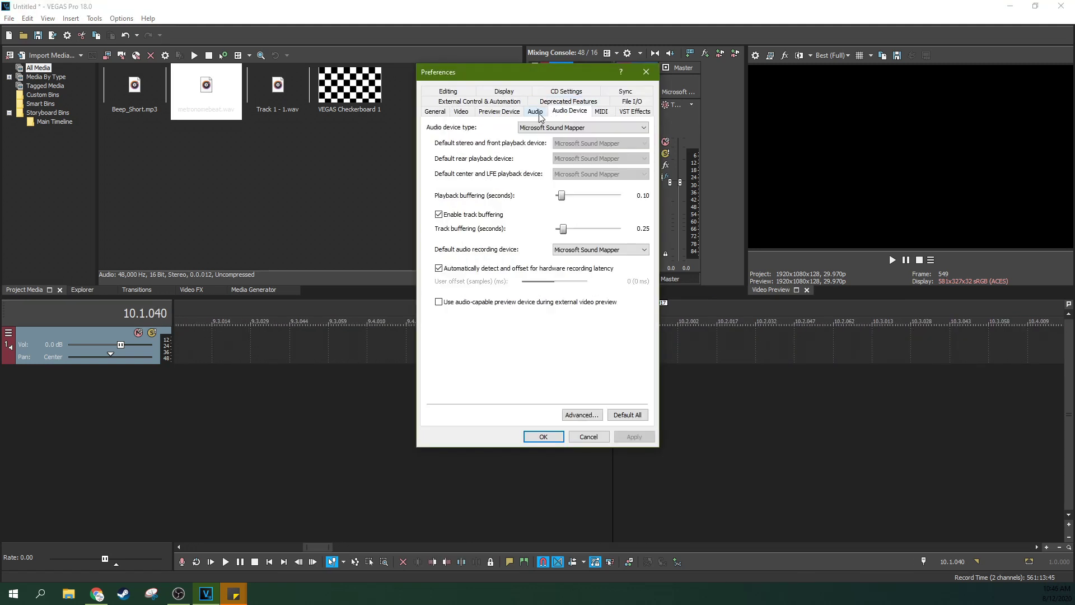
{"action": "left_click", "coordinate": [535, 111]}
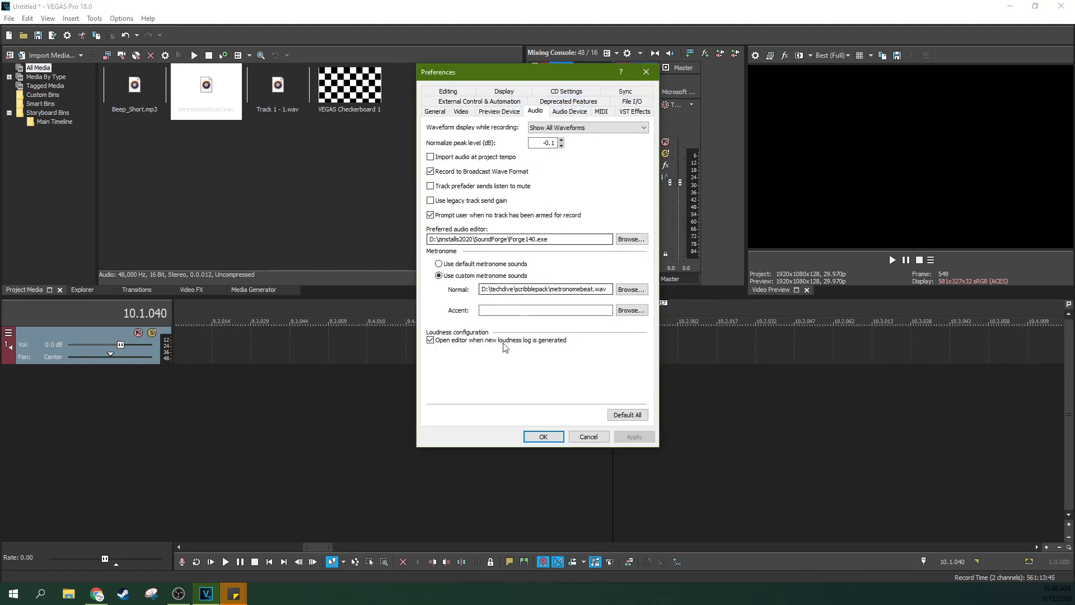
{"action": "left_click", "coordinate": [648, 72]}
Delete the leftover clip from Track 1.
{"action": "left_click", "coordinate": [222, 337]}
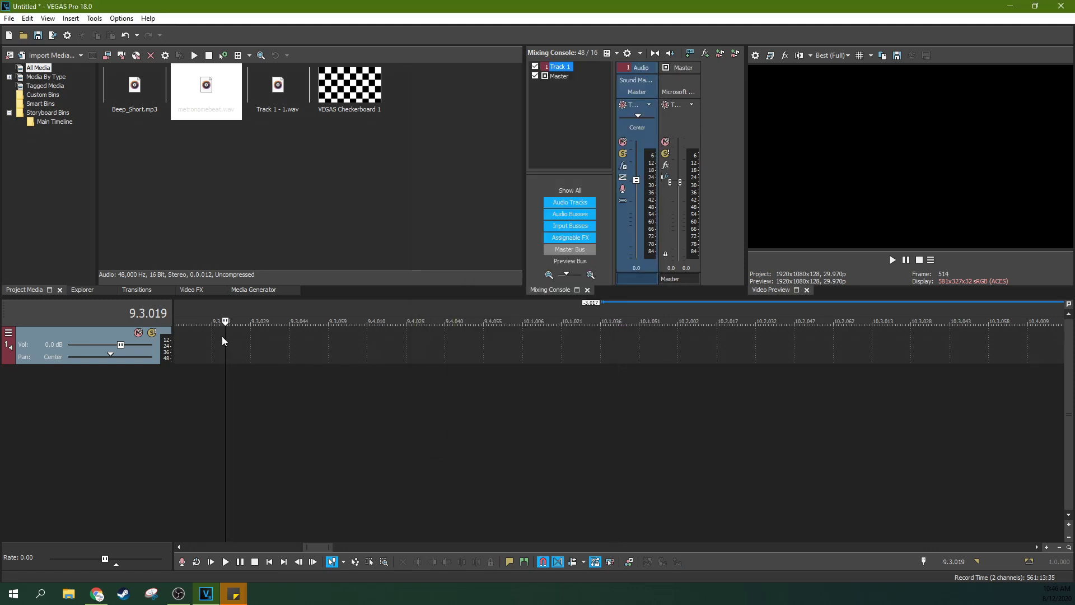
{"action": "scroll", "coordinate": [222, 337], "scroll_direction": "down", "scroll_amount": 5}
{"action": "left_click", "coordinate": [607, 351]}
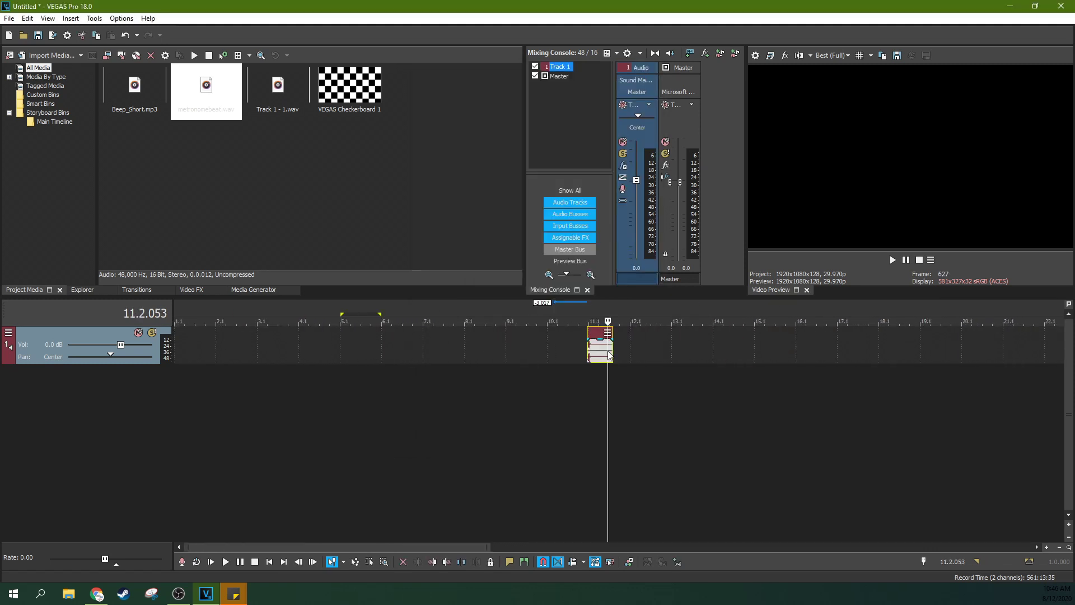
{"action": "key", "text": "Delete"}
Insert a marker early in bar 1 via the ruler's Markers/Regions > Insert Marker.
{"action": "left_click", "coordinate": [199, 346]}
{"action": "scroll", "coordinate": [200, 346], "scroll_direction": "down", "scroll_amount": 5}
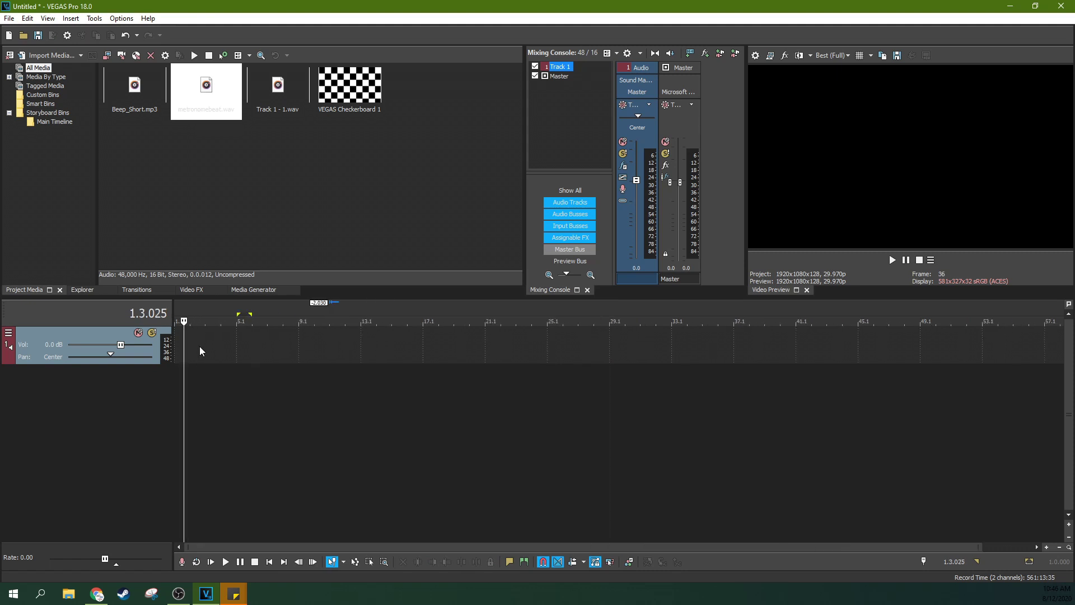
{"action": "left_click_drag", "start_coordinate": [185, 315], "coordinate": [188, 314]}
{"action": "right_click", "coordinate": [198, 307]}
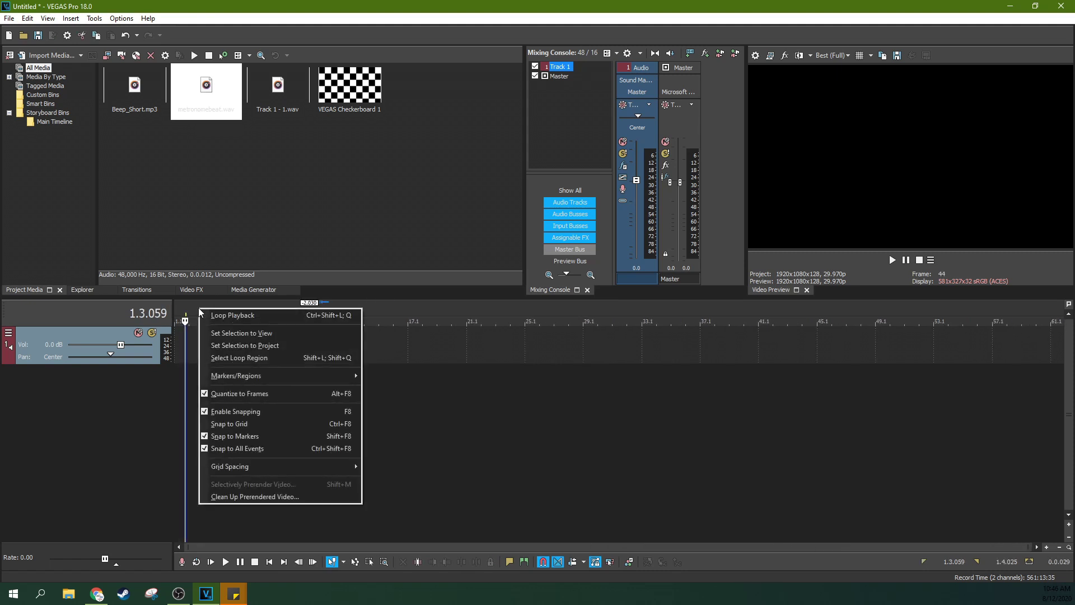
{"action": "mouse_move", "coordinate": [267, 378]}
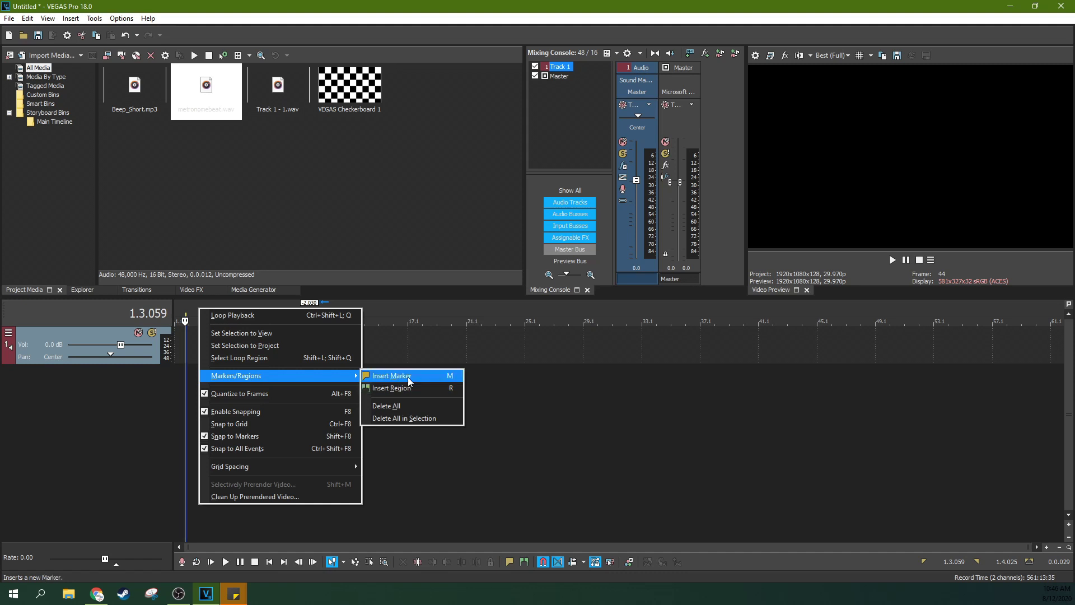
{"action": "left_click", "coordinate": [407, 377]}
{"action": "left_click", "coordinate": [284, 345]}
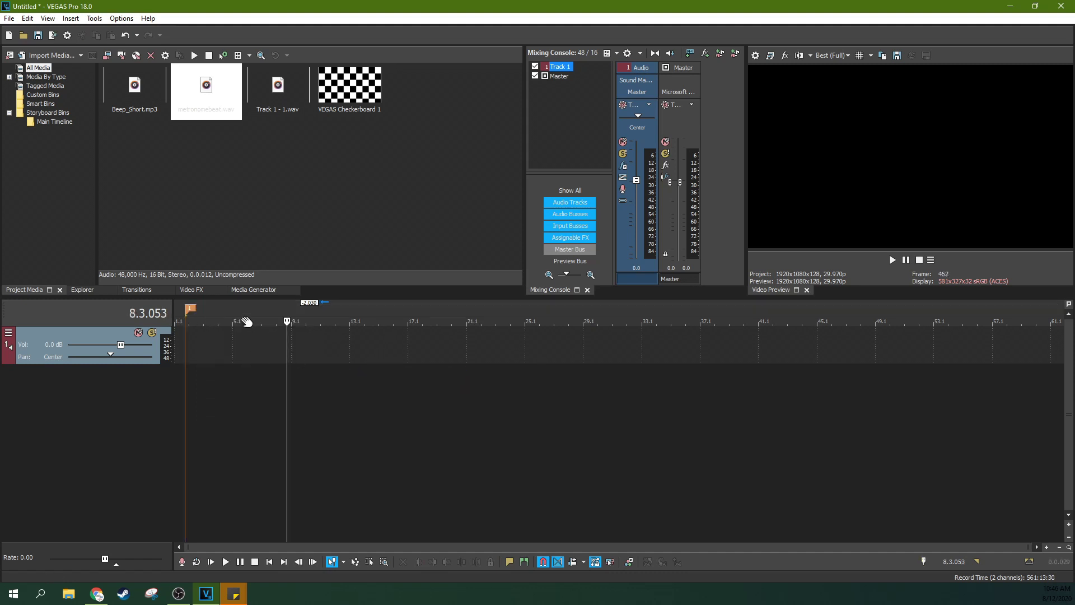
Add a second marker at 5.1.018 with M, then jump between the two markers.
{"action": "left_click", "coordinate": [234, 346]}
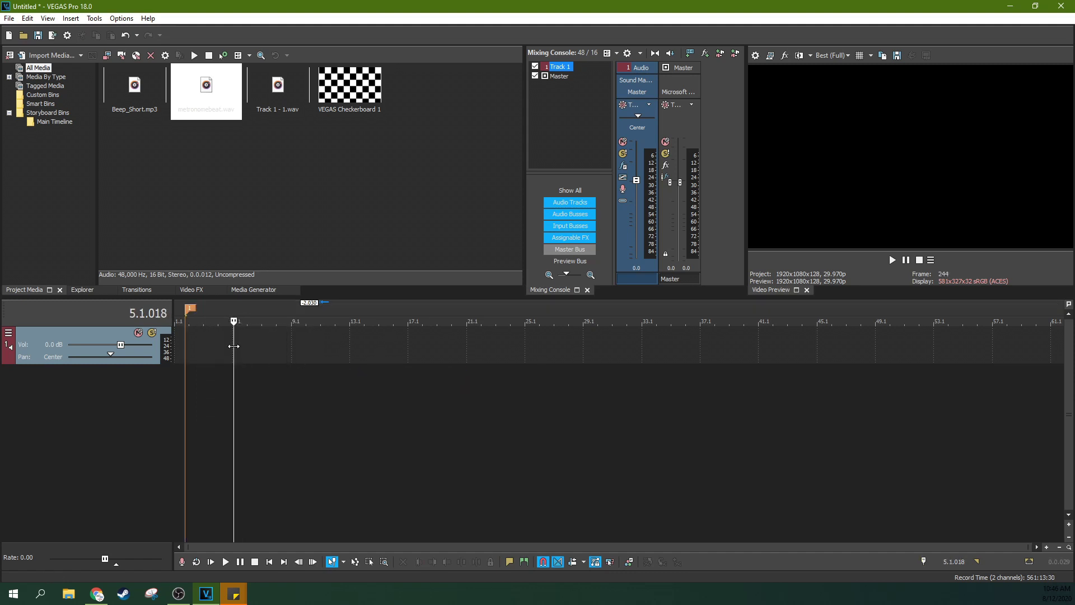
{"action": "key", "text": "m"}
{"action": "left_click", "coordinate": [237, 320]}
{"action": "left_click", "coordinate": [240, 317]}
{"action": "key", "text": "ctrl+Left"}
{"action": "left_click", "coordinate": [233, 308]}
Delete all markers and return the cursor to the project start.
{"action": "right_click", "coordinate": [266, 303]}
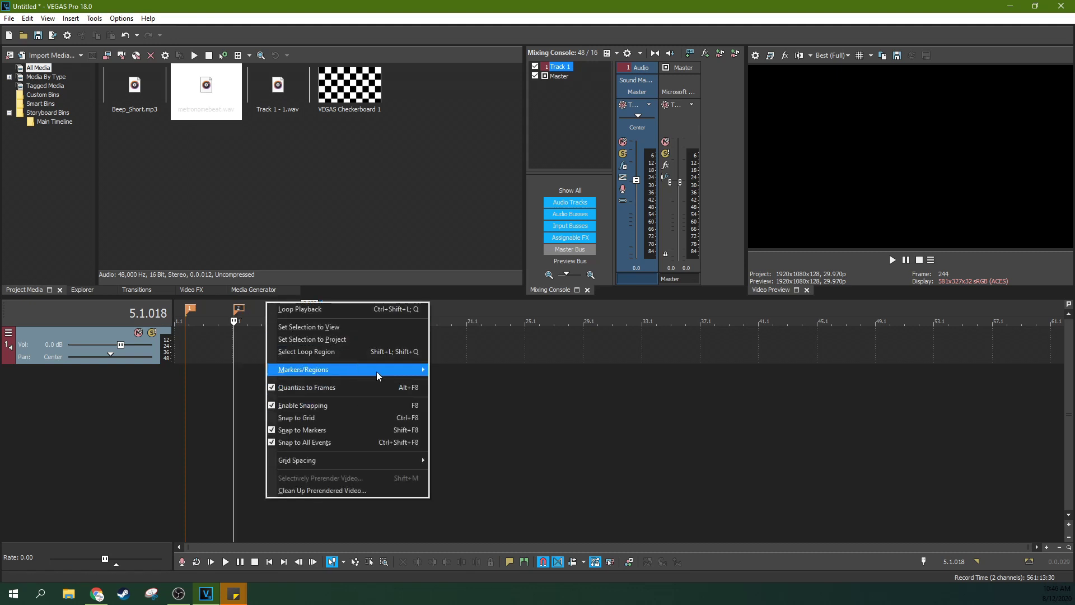
{"action": "mouse_move", "coordinate": [377, 370]}
{"action": "left_click", "coordinate": [445, 399]}
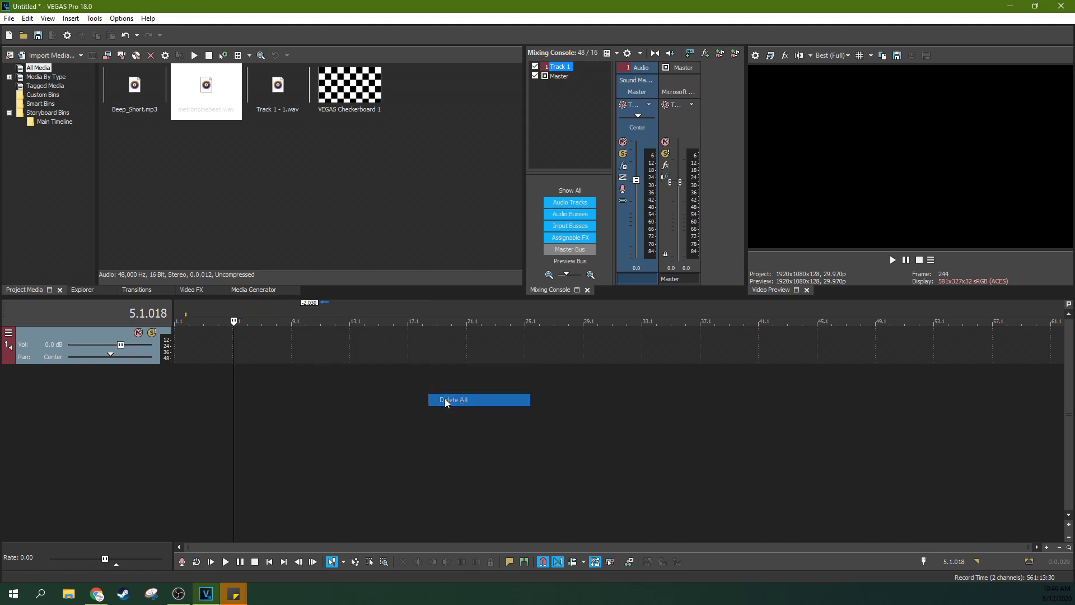
{"action": "left_click", "coordinate": [176, 339]}
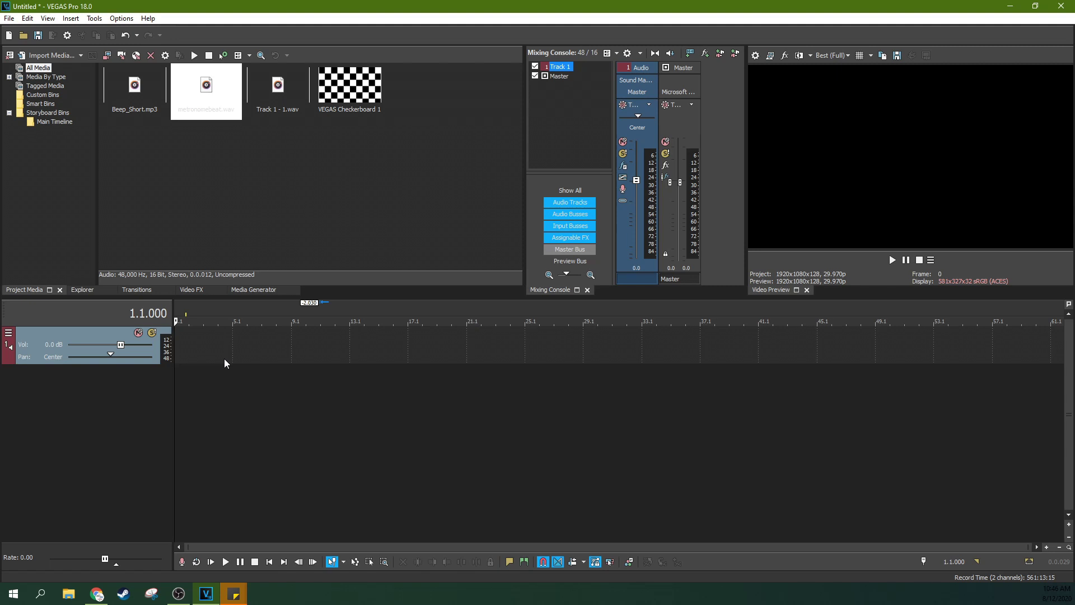
Step the cursor frame by frame to 1.2.000 and zoom the timeline in.
{"action": "scroll", "coordinate": [224, 359], "scroll_direction": "up", "scroll_amount": 5}
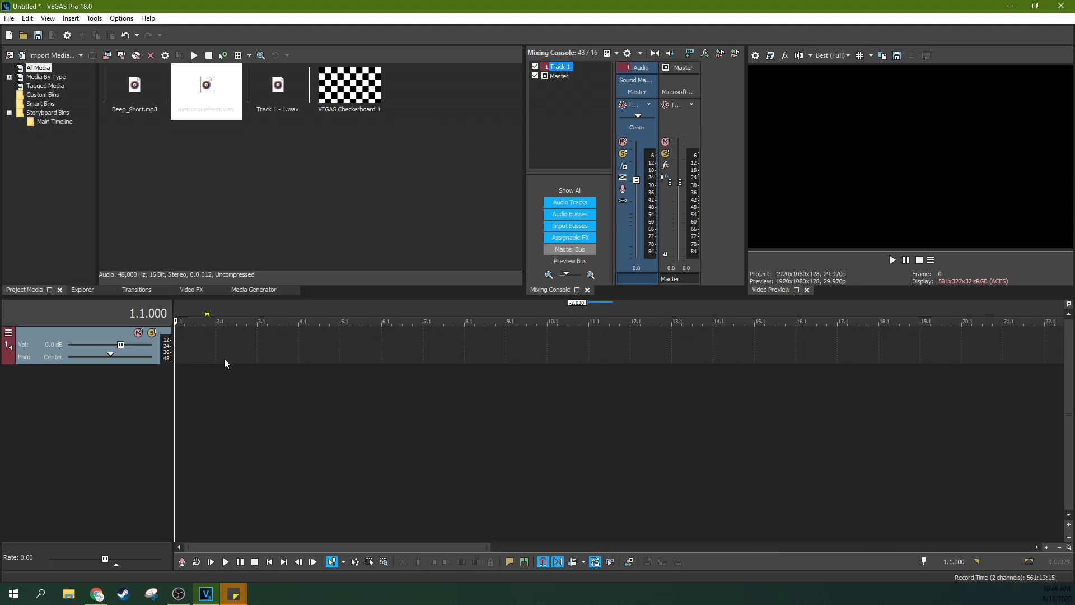
{"action": "key", "text": "Right"}
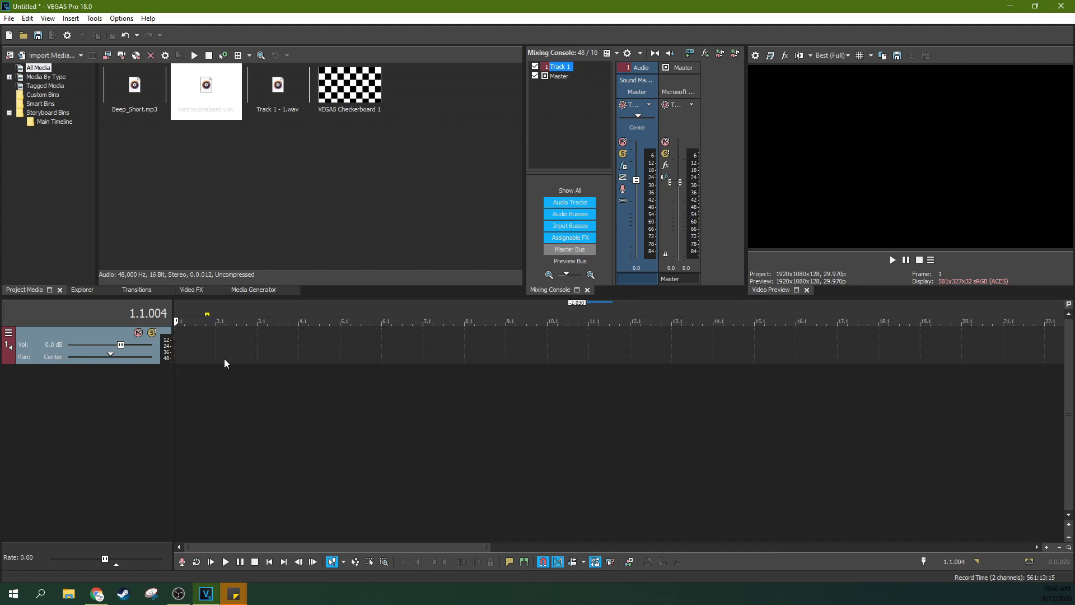
{"action": "key", "text": "Right"}
{"action": "key", "text": "Right"}
{"action": "key", "text": "Right"}
{"action": "key", "text": "Right"}
{"action": "key", "text": "Right"}
{"action": "key", "text": "Right"}
{"action": "key", "text": "Right"}
{"action": "key", "text": "Right"}
{"action": "key", "text": "Right"}
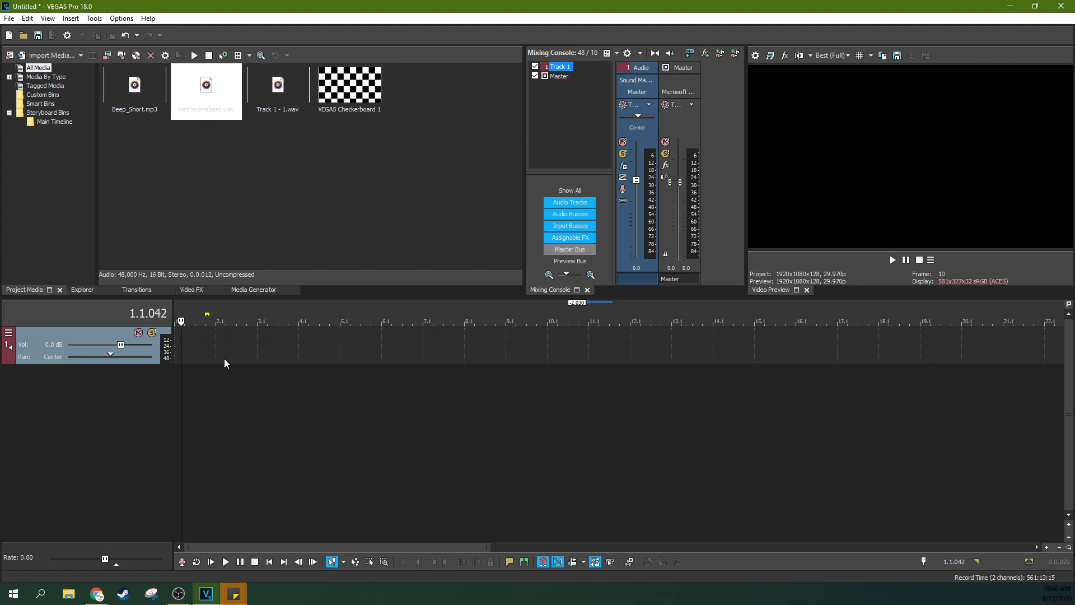
{"action": "key", "text": "Right"}
{"action": "key", "text": "Right"}
{"action": "key", "text": "Right"}
{"action": "key", "text": "Right"}
{"action": "key", "text": "Right"}
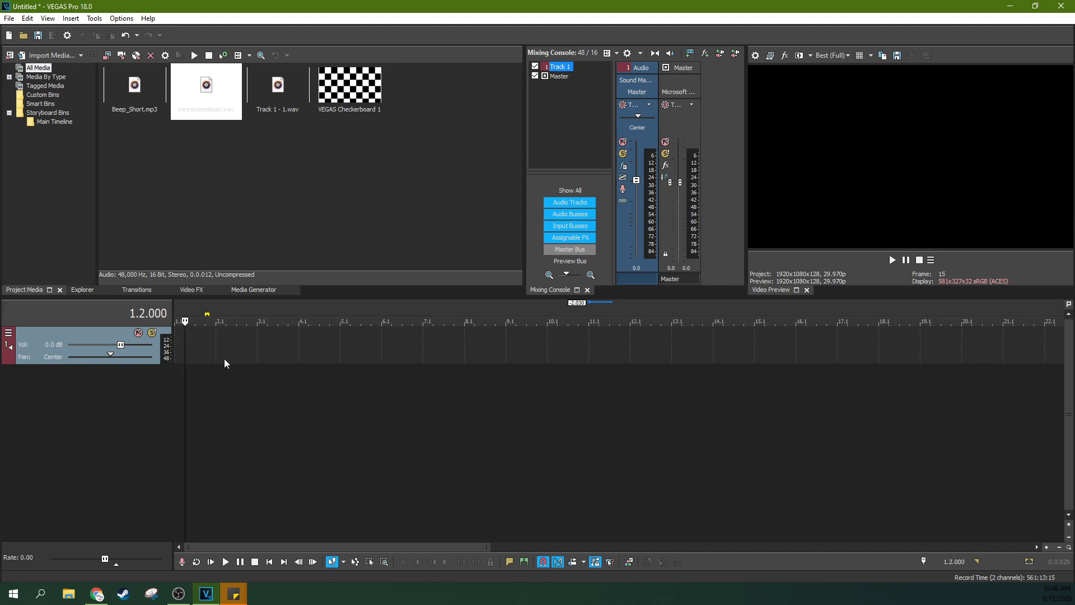
{"action": "key", "text": "Up"}
{"action": "key", "text": "Up"}
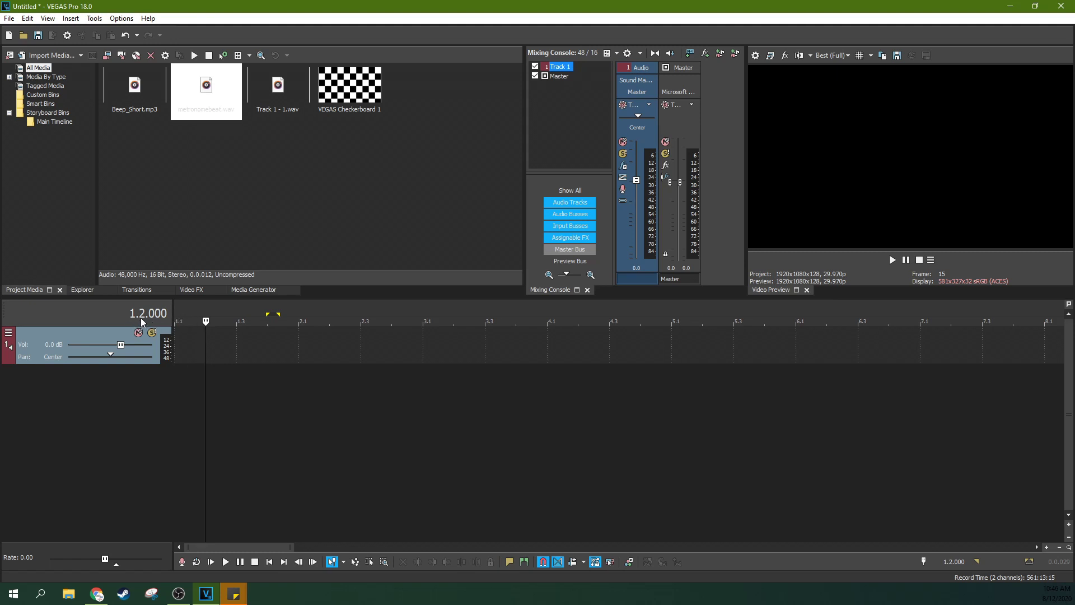
Nudge the playhead forward to beat 1.3, then send it back to 1.1.000.
{"action": "scroll", "coordinate": [222, 334], "scroll_direction": "down", "scroll_amount": 4}
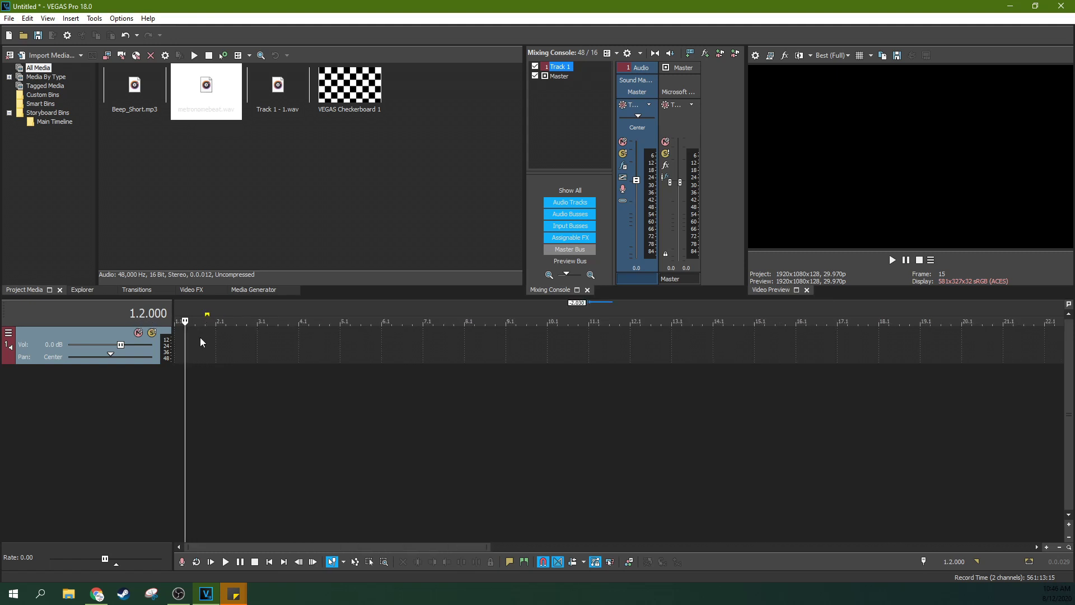
{"action": "scroll", "coordinate": [200, 342], "scroll_direction": "up", "scroll_amount": 4}
{"action": "key", "text": "Right"}
{"action": "key", "text": "Right"}
{"action": "key", "text": "Right"}
{"action": "key", "text": "Right"}
{"action": "key", "text": "Right"}
{"action": "key", "text": "Right"}
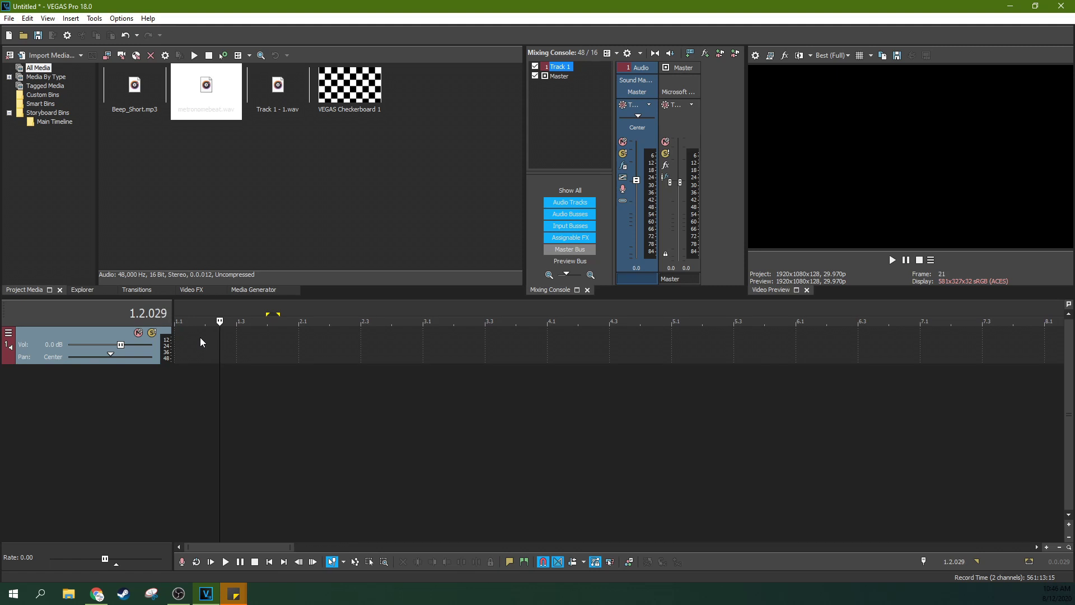
{"action": "key", "text": "Right"}
{"action": "key", "text": "Right"}
{"action": "key", "text": "Right"}
{"action": "key", "text": "Right"}
{"action": "key", "text": "Right"}
{"action": "key", "text": "Right"}
{"action": "key", "text": "Right"}
{"action": "key", "text": "Right"}
{"action": "key", "text": "Right"}
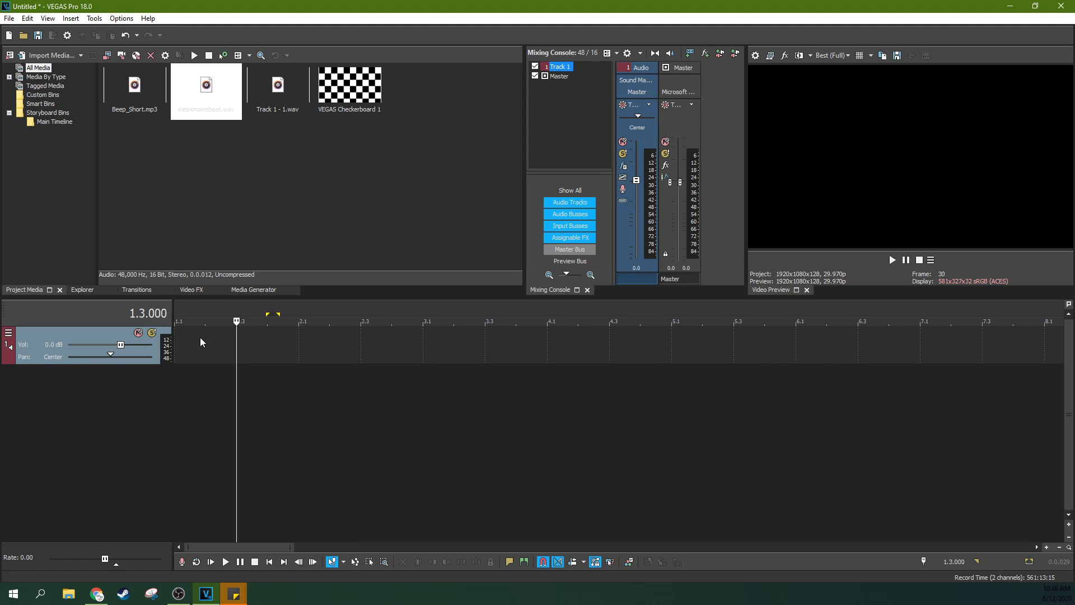
{"action": "scroll", "coordinate": [201, 337], "scroll_direction": "up", "scroll_amount": 5}
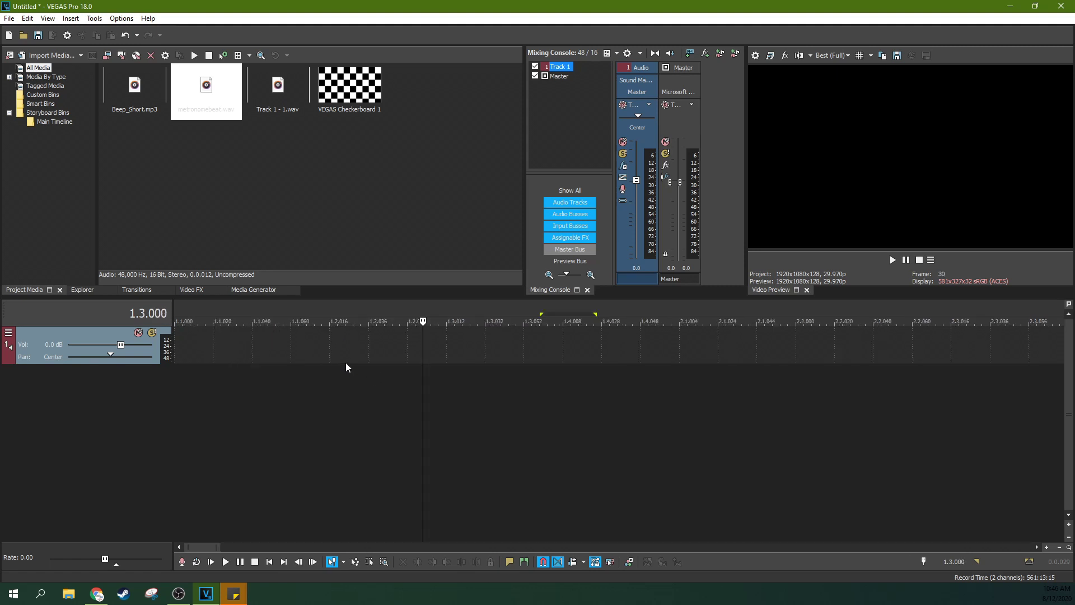
{"action": "scroll", "coordinate": [375, 355], "scroll_direction": "up", "scroll_amount": 2}
{"action": "scroll", "coordinate": [502, 354], "scroll_direction": "down", "scroll_amount": 10}
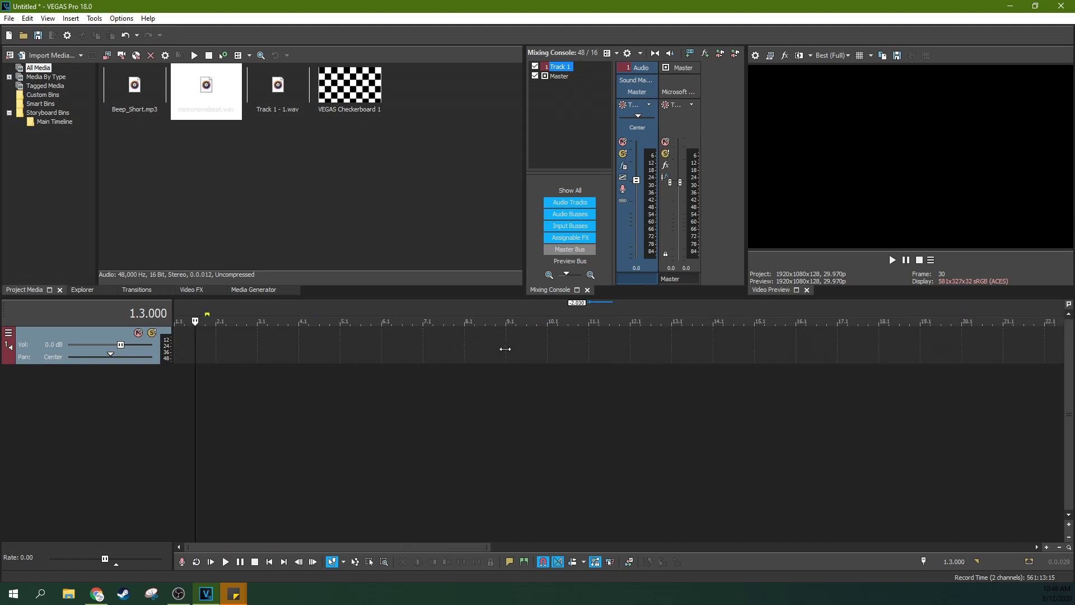
{"action": "scroll", "coordinate": [505, 349], "scroll_direction": "down", "scroll_amount": 3}
{"action": "left_click", "coordinate": [183, 411]}
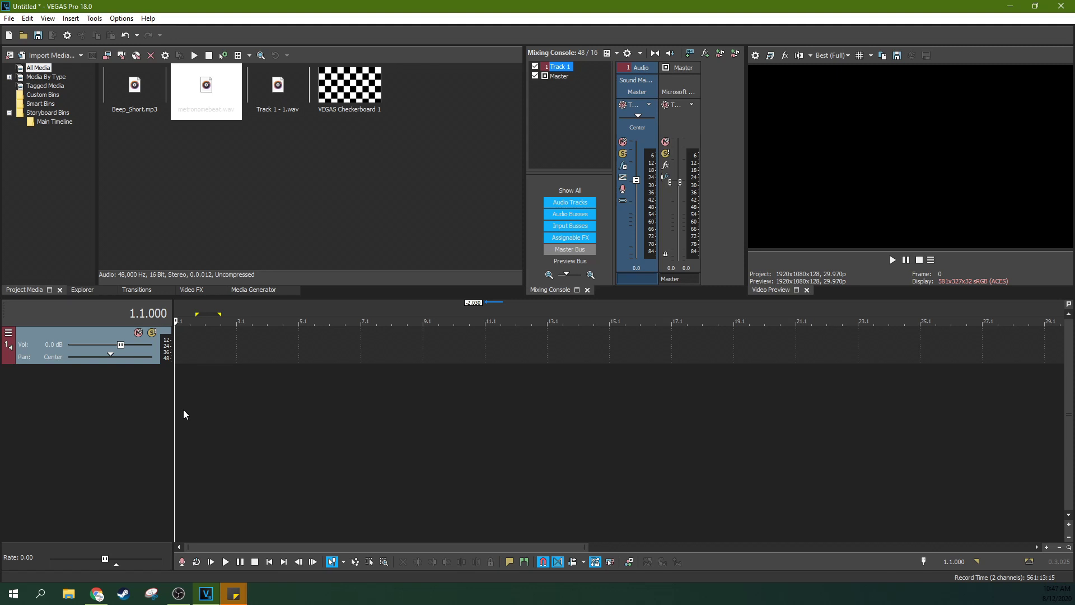
Tap M on each beat during playback to drop markers, then replay from 1.1.000.
{"action": "key", "text": "space"}
{"action": "key", "text": "m"}
{"action": "key", "text": "m"}
{"action": "key", "text": "m"}
{"action": "key", "text": "m"}
{"action": "key", "text": "m"}
{"action": "key", "text": "m"}
{"action": "key", "text": "m"}
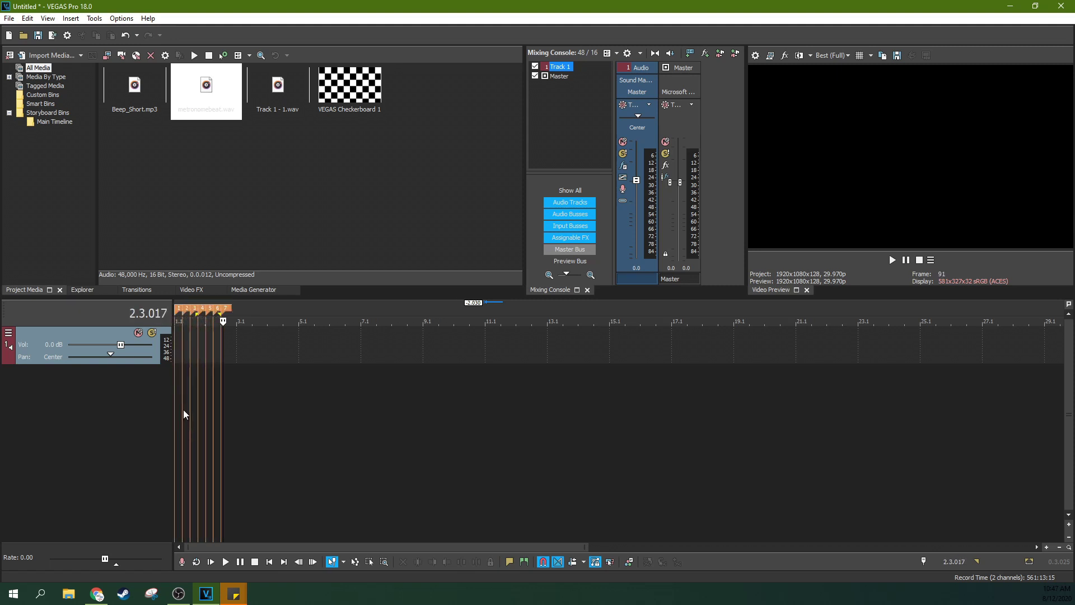
{"action": "key", "text": "m"}
{"action": "key", "text": "m"}
{"action": "key", "text": "m"}
{"action": "key", "text": "m"}
{"action": "key", "text": "m"}
{"action": "key", "text": "m"}
{"action": "key", "text": "m"}
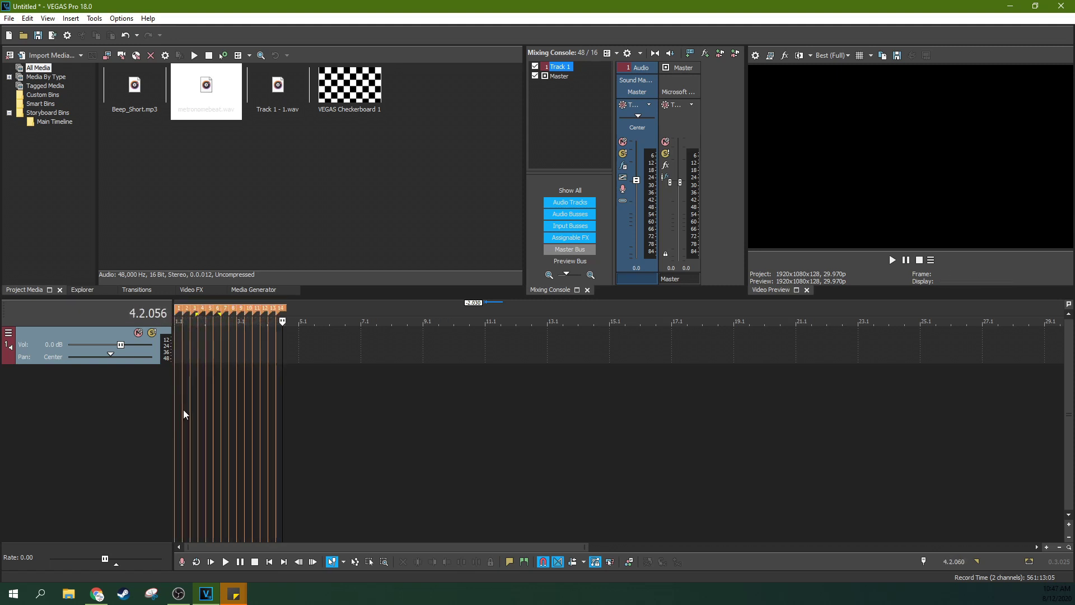
{"action": "key", "text": "m"}
{"action": "key", "text": "m"}
{"action": "key", "text": "m"}
{"action": "key", "text": "m"}
{"action": "key", "text": "m"}
{"action": "key", "text": "m"}
{"action": "key", "text": "m"}
{"action": "key", "text": "m"}
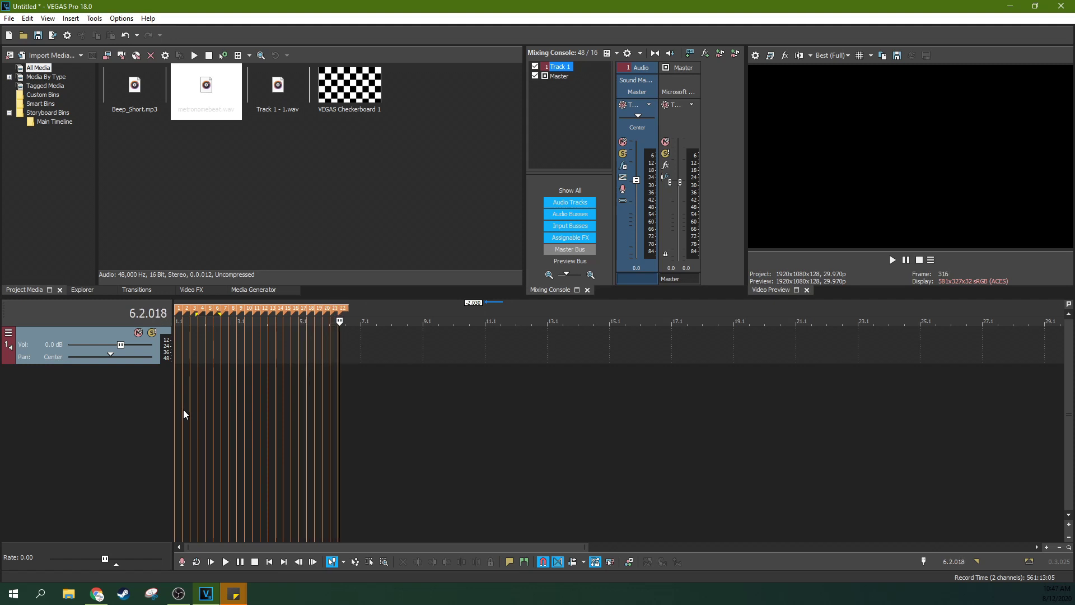
{"action": "key", "text": "m"}
{"action": "key", "text": "m"}
{"action": "key", "text": "m"}
{"action": "key", "text": "m"}
{"action": "key", "text": "m"}
{"action": "key", "text": "m"}
{"action": "key", "text": "m"}
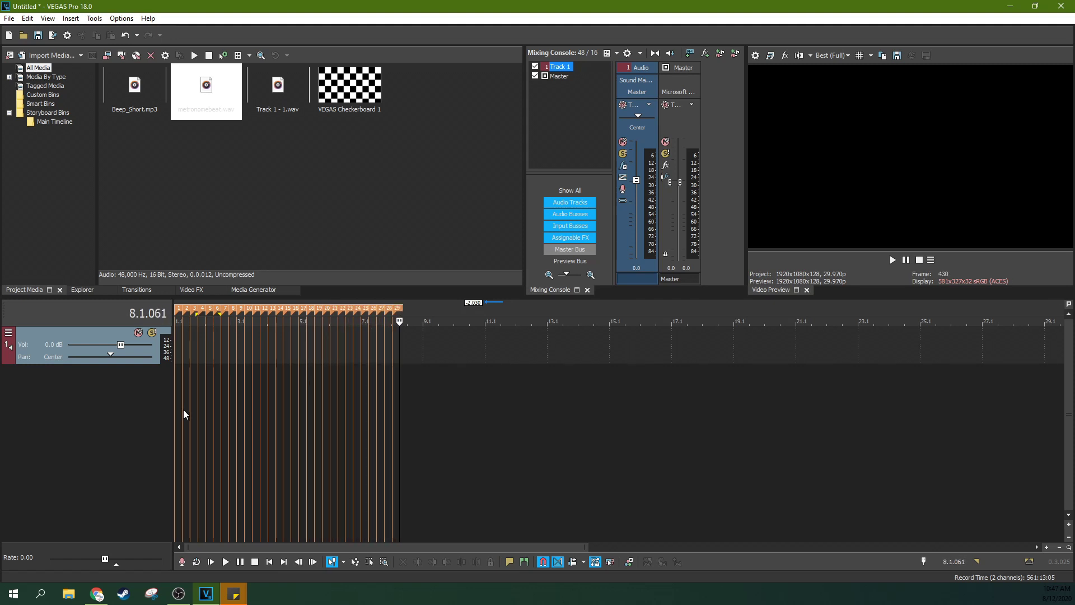
{"action": "key", "text": "m"}
{"action": "key", "text": "m"}
{"action": "key", "text": "m"}
{"action": "key", "text": "m"}
{"action": "key", "text": "m"}
{"action": "key", "text": "m"}
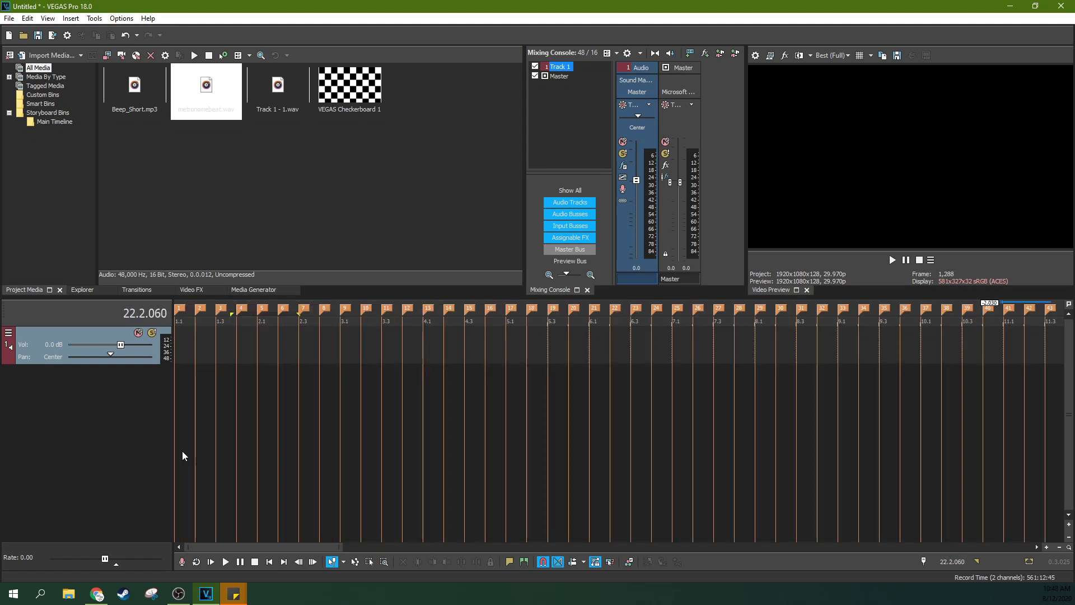
{"action": "key", "text": "ctrl+Home"}
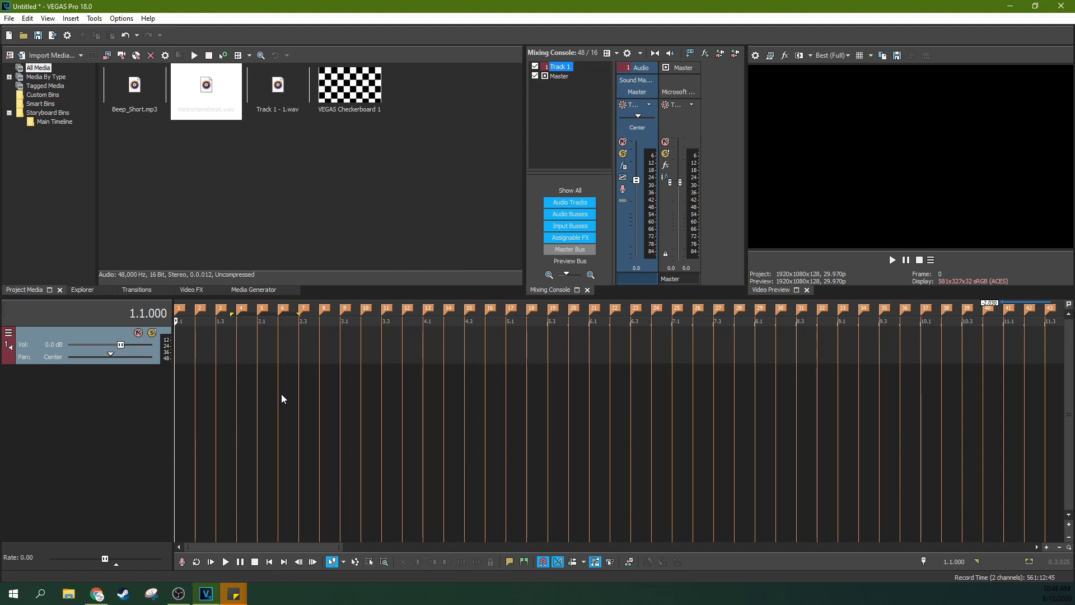
{"action": "left_click", "coordinate": [220, 562]}
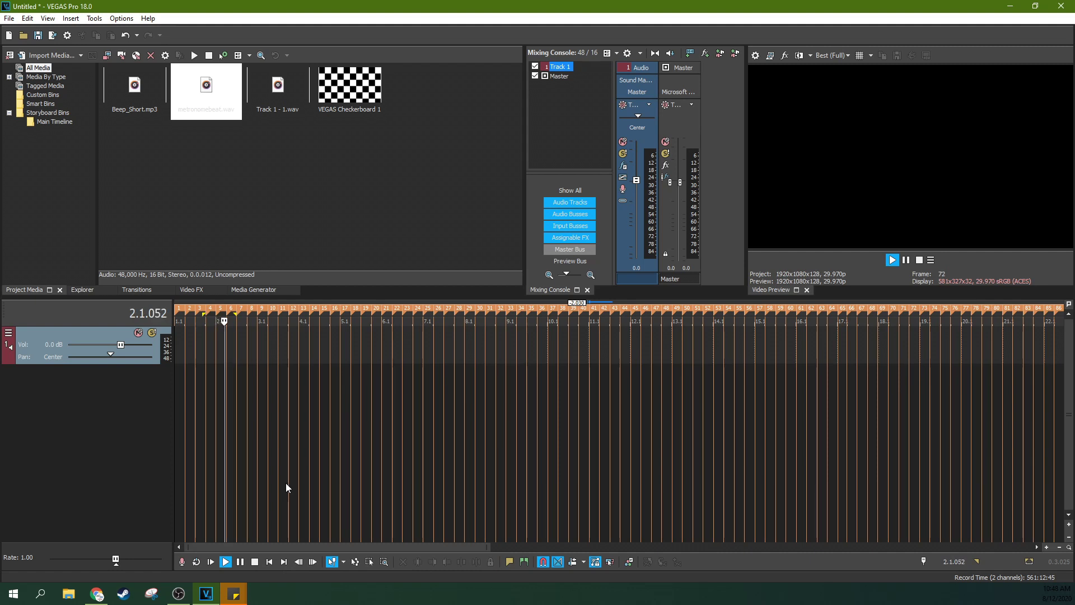
Zoom the timeline out while playback runs through the beat markers to about bar 25.
{"action": "scroll", "coordinate": [285, 488], "scroll_direction": "down", "scroll_amount": 3}
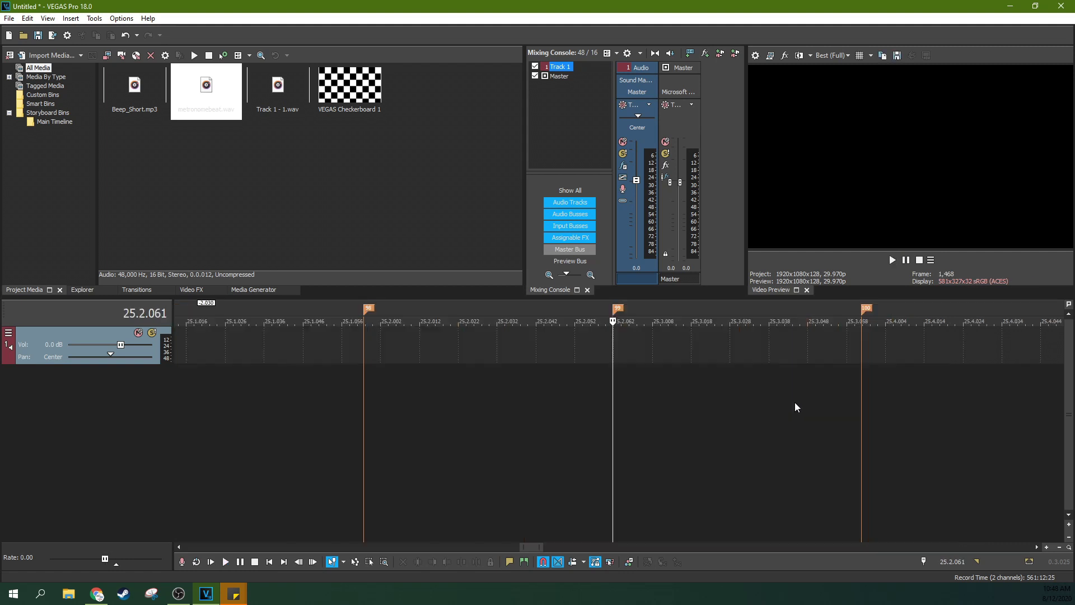
{"action": "scroll", "coordinate": [795, 403], "scroll_direction": "down", "scroll_amount": 4}
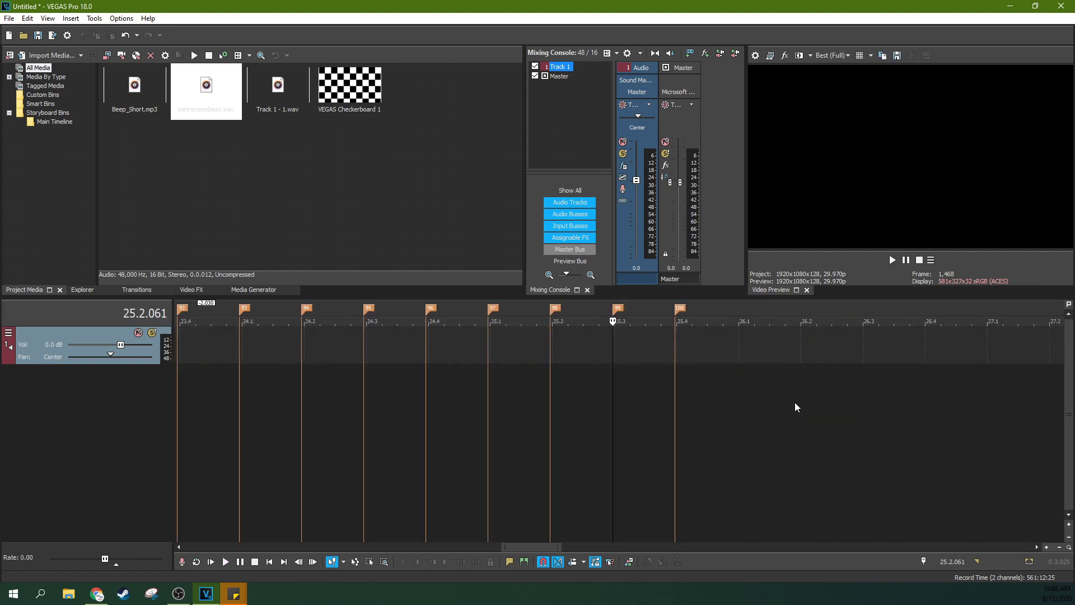
Zoom in around beat 25.3 and drag marker 100 slightly right onto beat 25.4.
{"action": "left_click", "coordinate": [674, 365]}
{"action": "scroll", "coordinate": [675, 365], "scroll_direction": "up", "scroll_amount": 4}
{"action": "scroll", "coordinate": [674, 365], "scroll_direction": "up", "scroll_amount": 5}
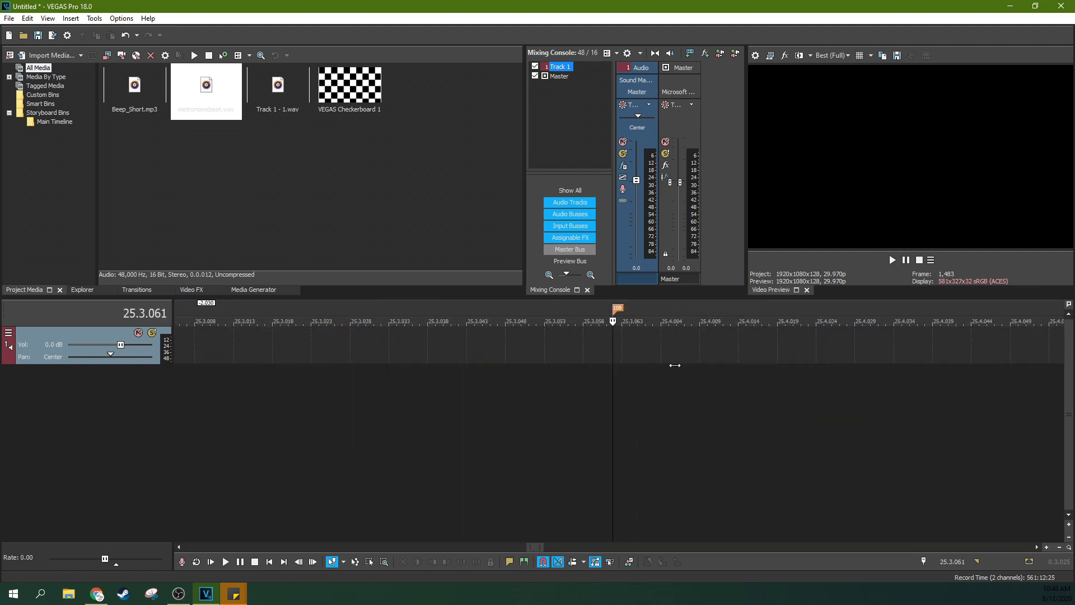
{"action": "scroll", "coordinate": [675, 365], "scroll_direction": "down", "scroll_amount": 5}
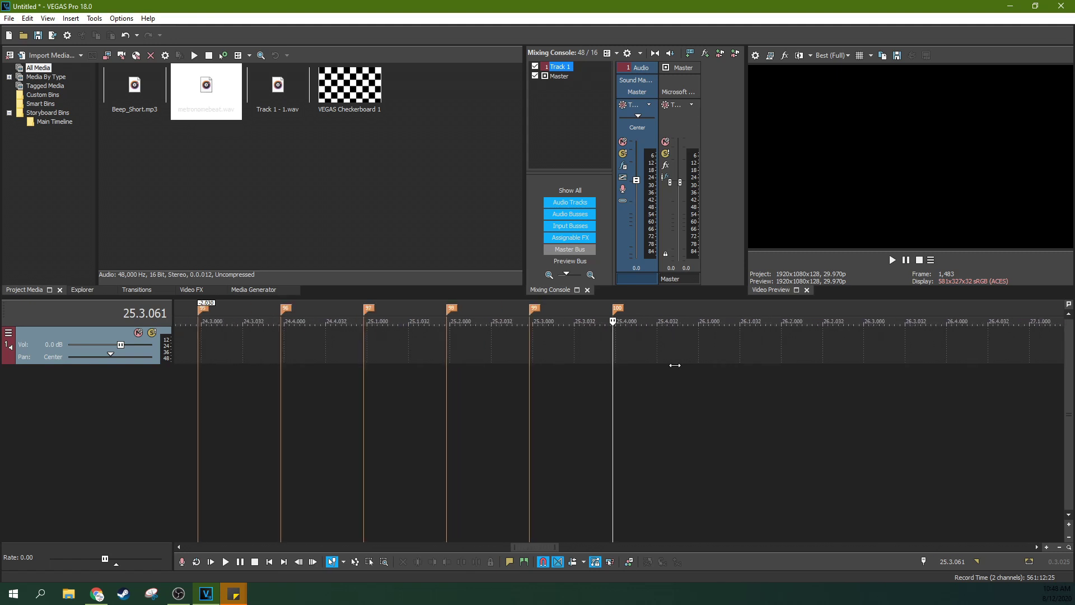
{"action": "scroll", "coordinate": [675, 365], "scroll_direction": "up", "scroll_amount": 1}
{"action": "scroll", "coordinate": [674, 365], "scroll_direction": "down", "scroll_amount": 3}
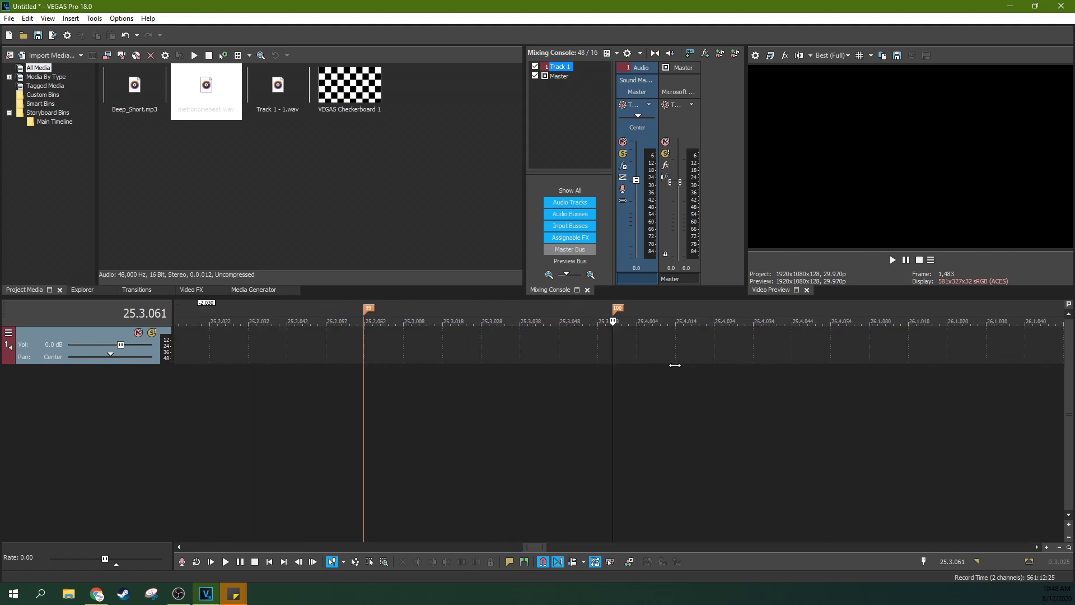
{"action": "scroll", "coordinate": [675, 365], "scroll_direction": "up", "scroll_amount": 3}
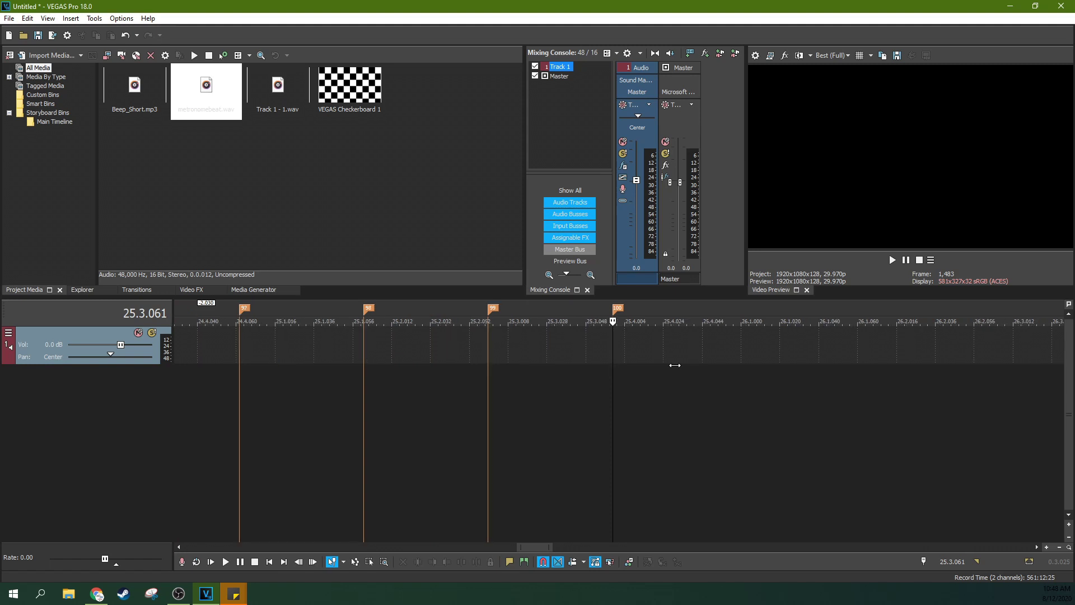
{"action": "scroll", "coordinate": [675, 365], "scroll_direction": "up", "scroll_amount": 4}
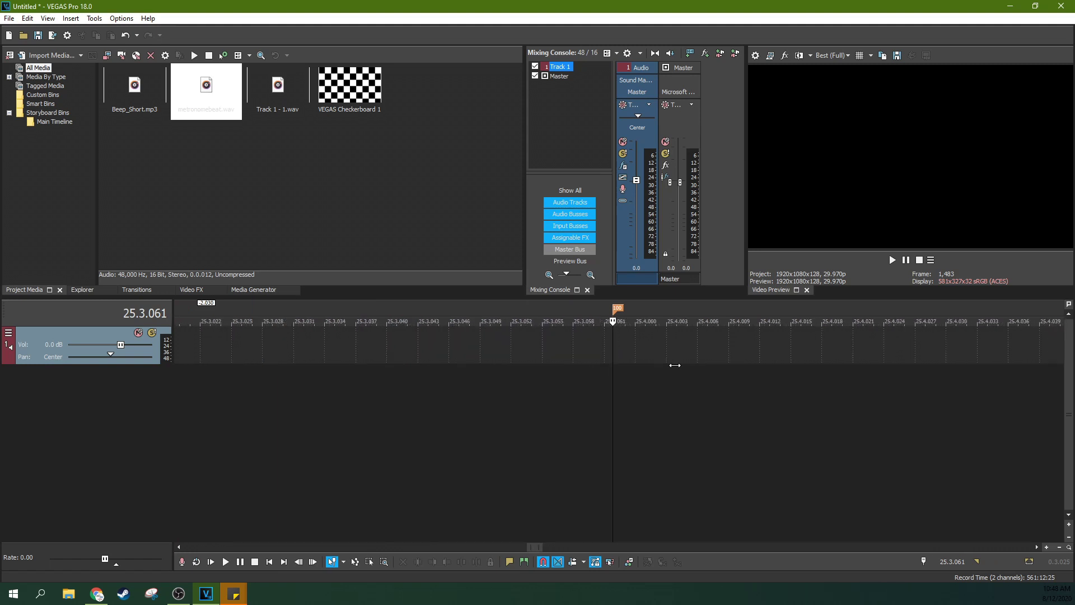
{"action": "scroll", "coordinate": [673, 364], "scroll_direction": "down", "scroll_amount": 3}
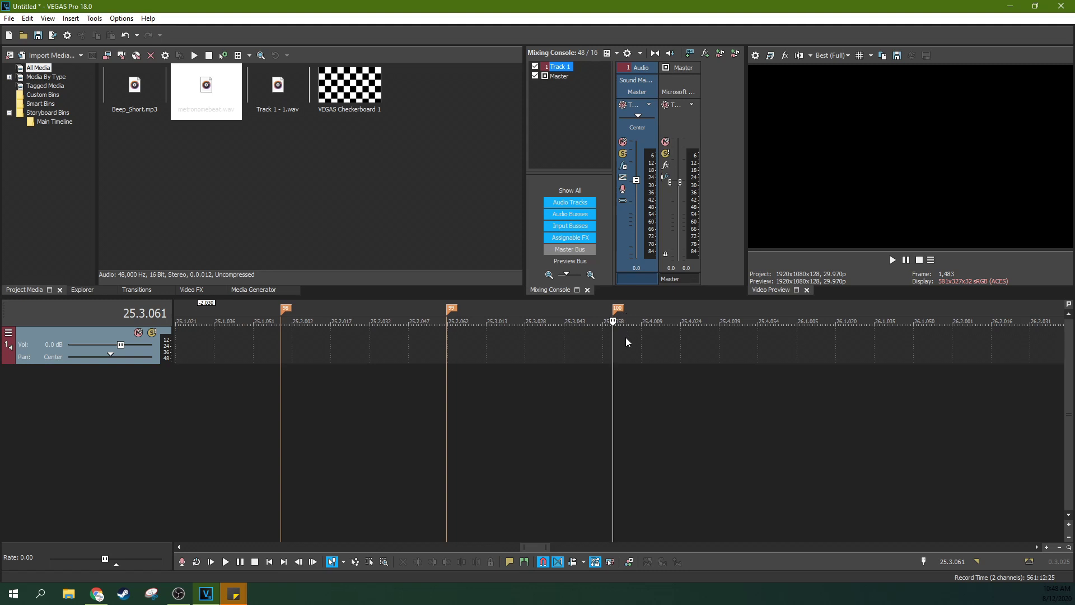
{"action": "scroll", "coordinate": [616, 333], "scroll_direction": "up", "scroll_amount": 2}
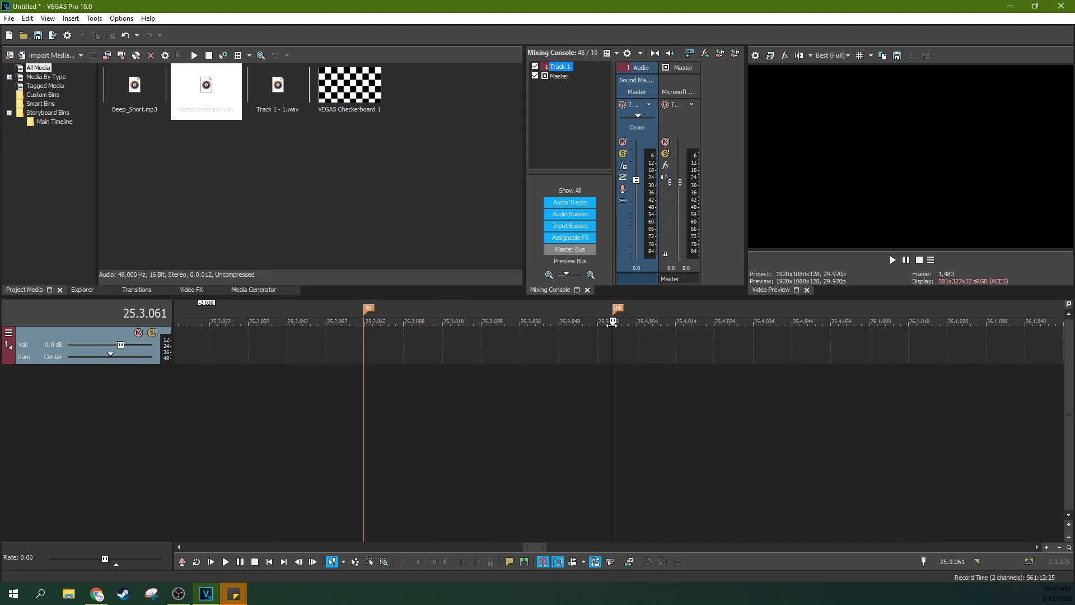
{"action": "left_click_drag", "start_coordinate": [624, 311], "coordinate": [627, 311]}
Put the cursor on marker 100 to confirm it sits at 25.4.002, then zoom out.
{"action": "scroll", "coordinate": [631, 337], "scroll_direction": "up", "scroll_amount": 2}
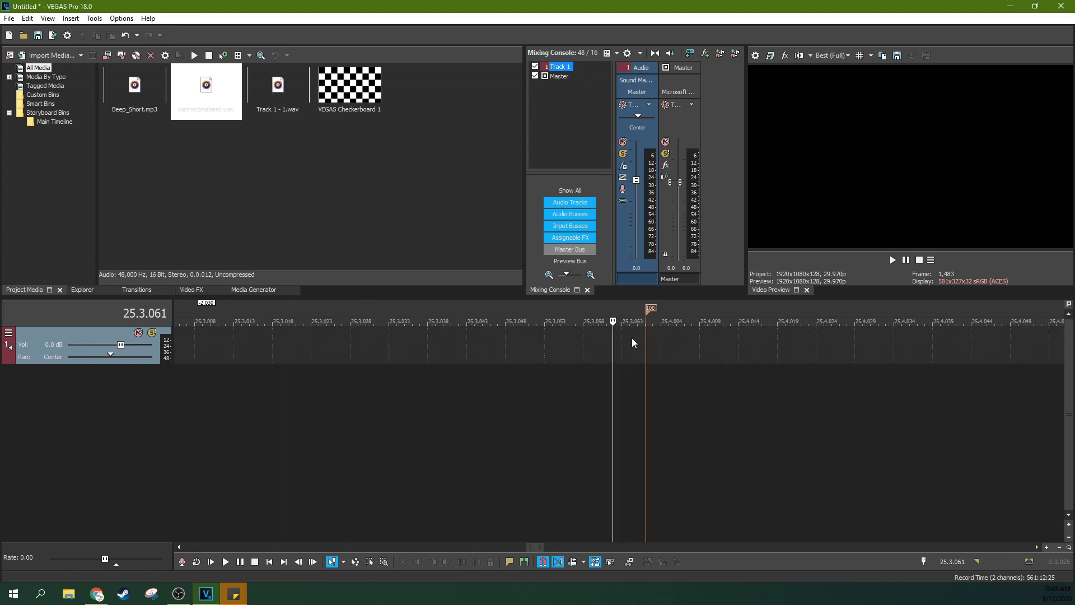
{"action": "scroll", "coordinate": [664, 313], "scroll_direction": "up", "scroll_amount": 1}
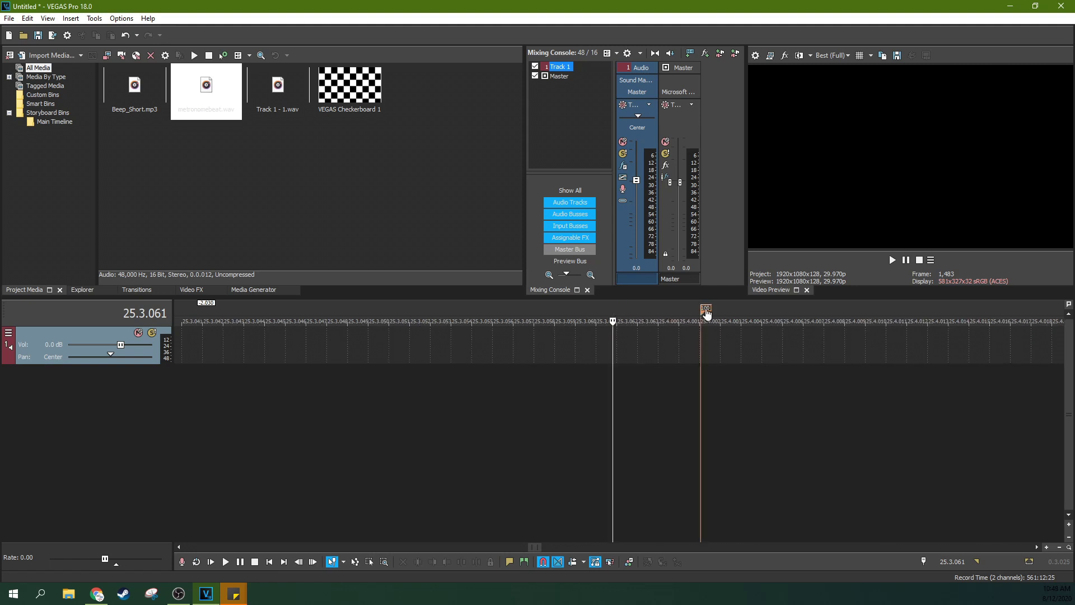
{"action": "scroll", "coordinate": [706, 313], "scroll_direction": "down", "scroll_amount": 1}
{"action": "left_click", "coordinate": [647, 310]}
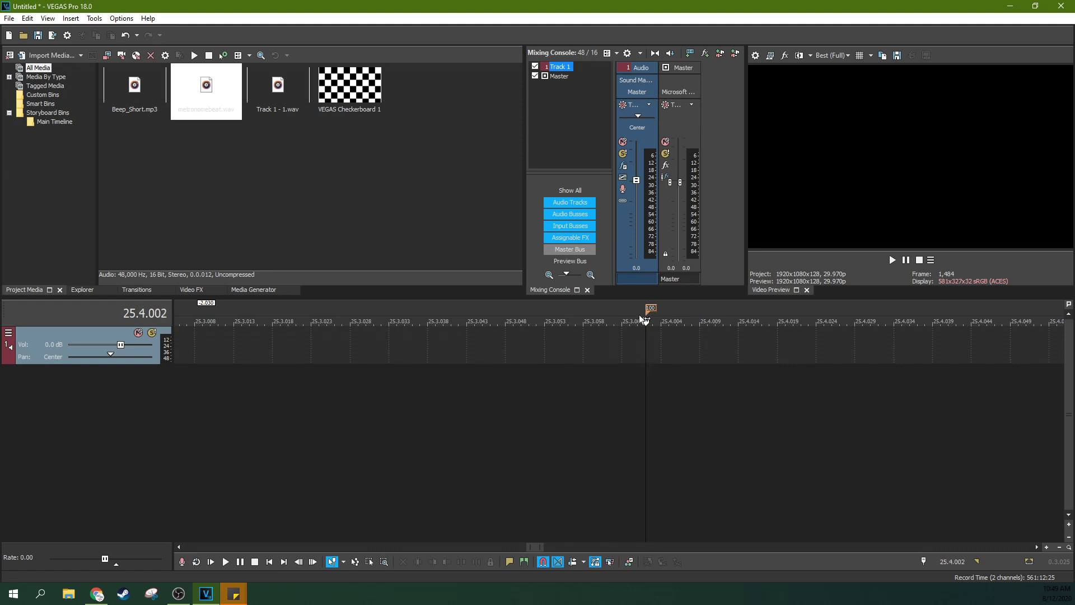
{"action": "scroll", "coordinate": [634, 374], "scroll_direction": "down", "scroll_amount": 10}
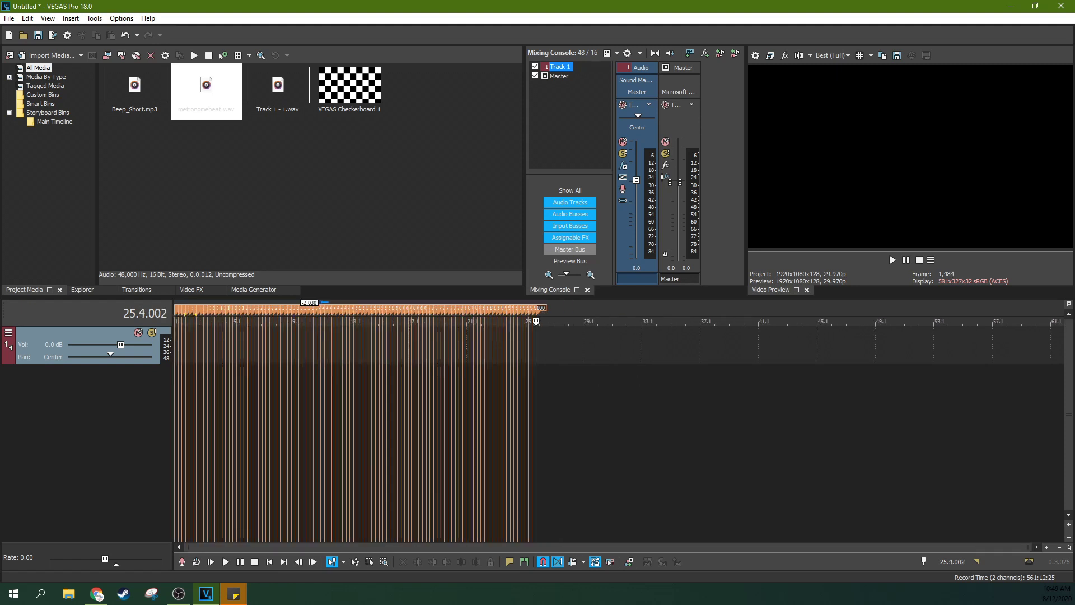